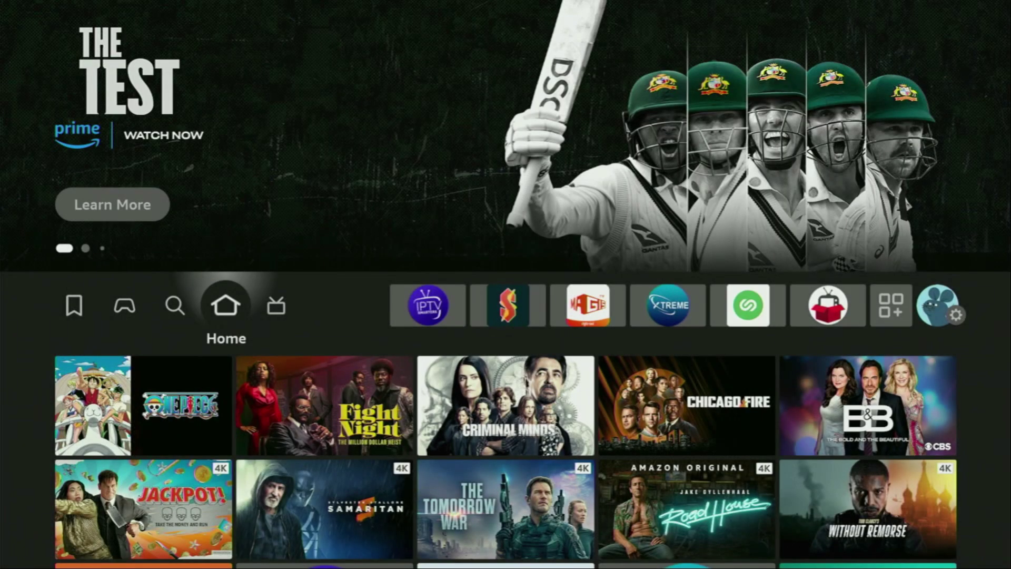
Type 'Dow' into the Fire TV search field with the on-screen keyboard
{"action": "key", "text": "Left"}
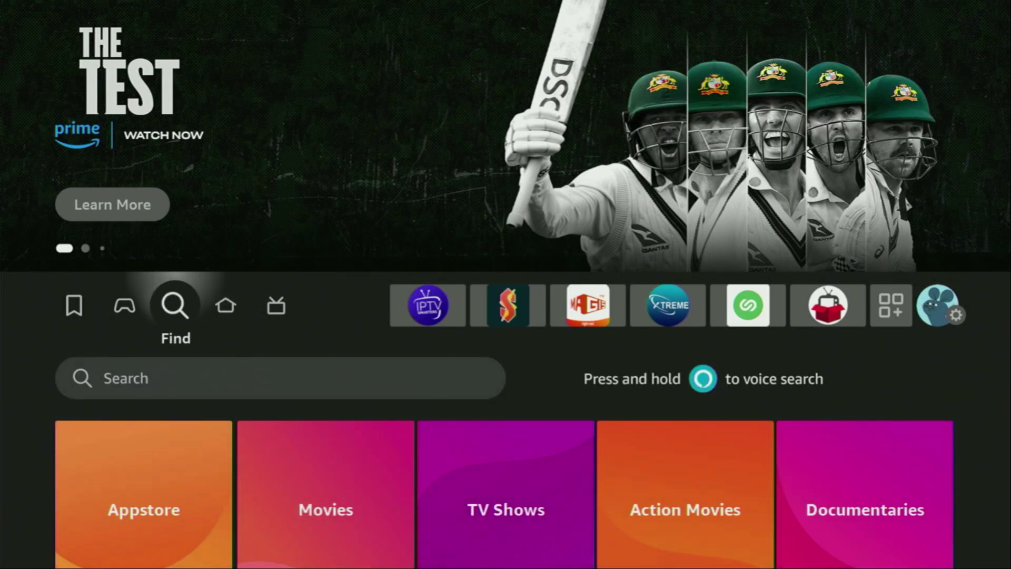
{"action": "key", "text": "Down"}
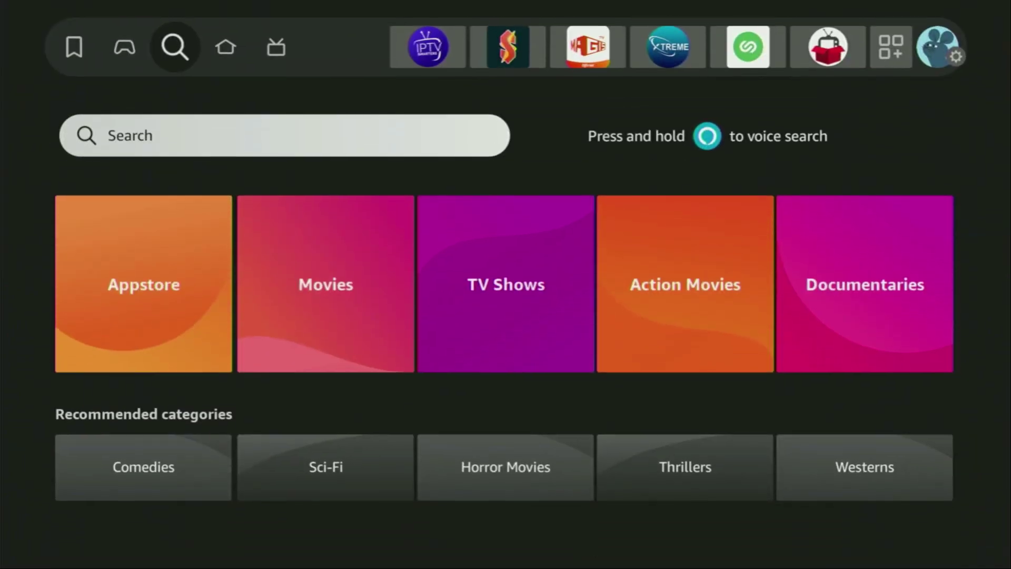
{"action": "key", "text": "Return"}
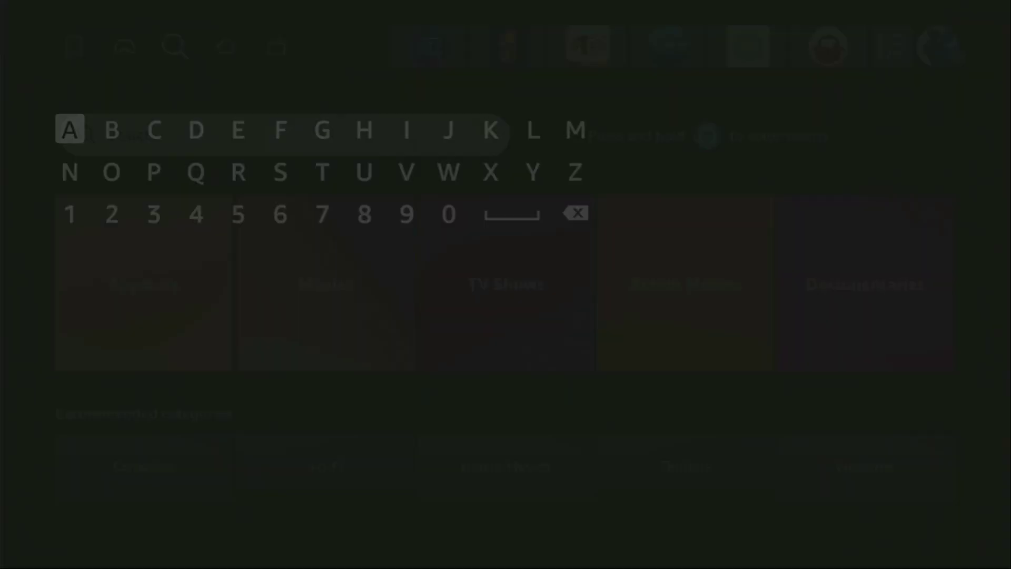
{"action": "key", "text": "Right"}
{"action": "key", "text": "Right"}
{"action": "key", "text": "Right"}
{"action": "key", "text": "Return"}
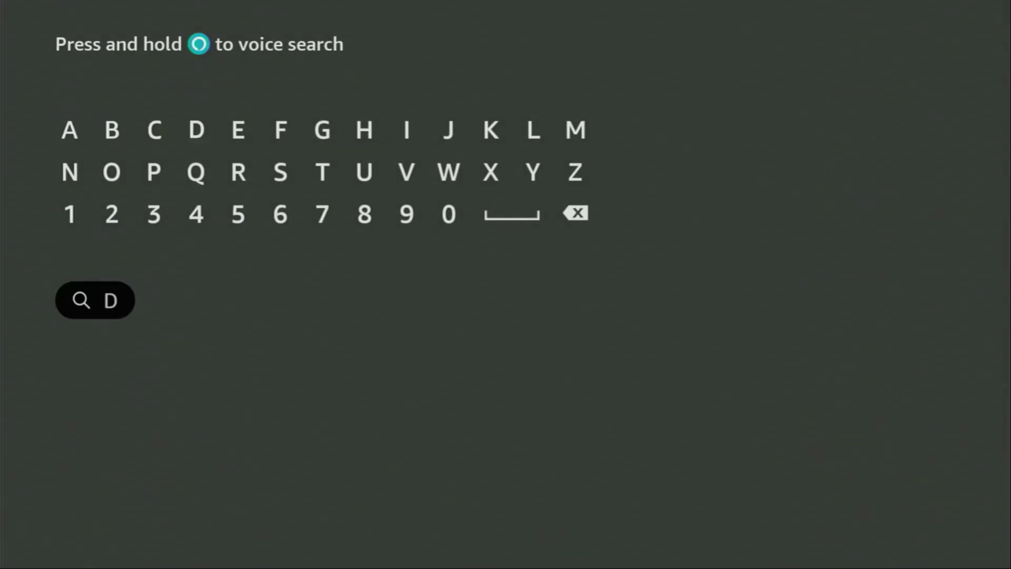
{"action": "key", "text": "Down"}
{"action": "key", "text": "Left"}
{"action": "key", "text": "Left"}
{"action": "key", "text": "Return"}
{"action": "key", "text": "Right"}
{"action": "key", "text": "Right"}
{"action": "key", "text": "Right"}
{"action": "key", "text": "Right"}
{"action": "key", "text": "Right"}
{"action": "key", "text": "Right"}
{"action": "key", "text": "Right"}
{"action": "key", "text": "Right"}
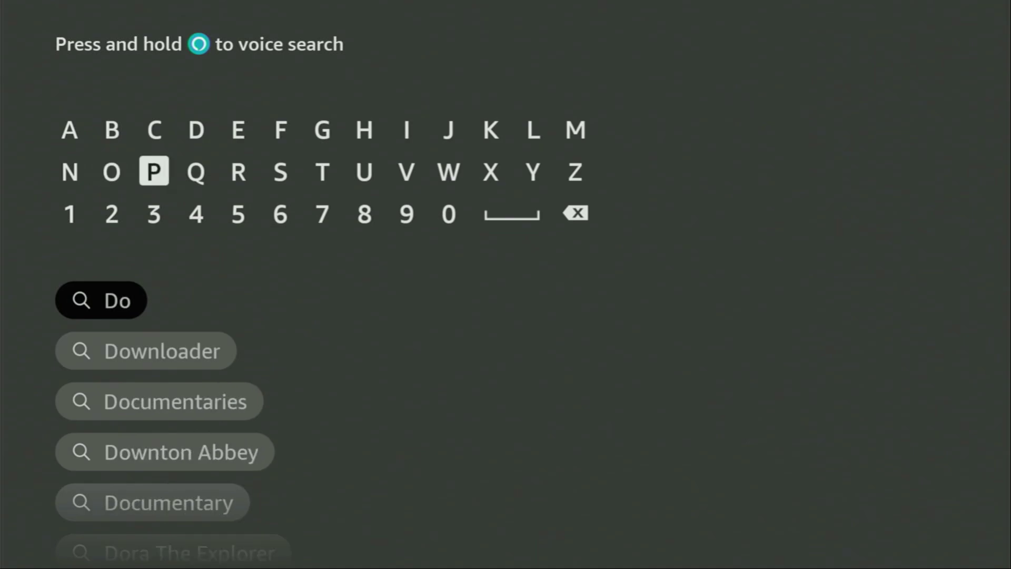
{"action": "key", "text": "Return"}
Pick the Downloader suggestion and browse its search results and related searches
{"action": "key", "text": "Down"}
{"action": "key", "text": "Down"}
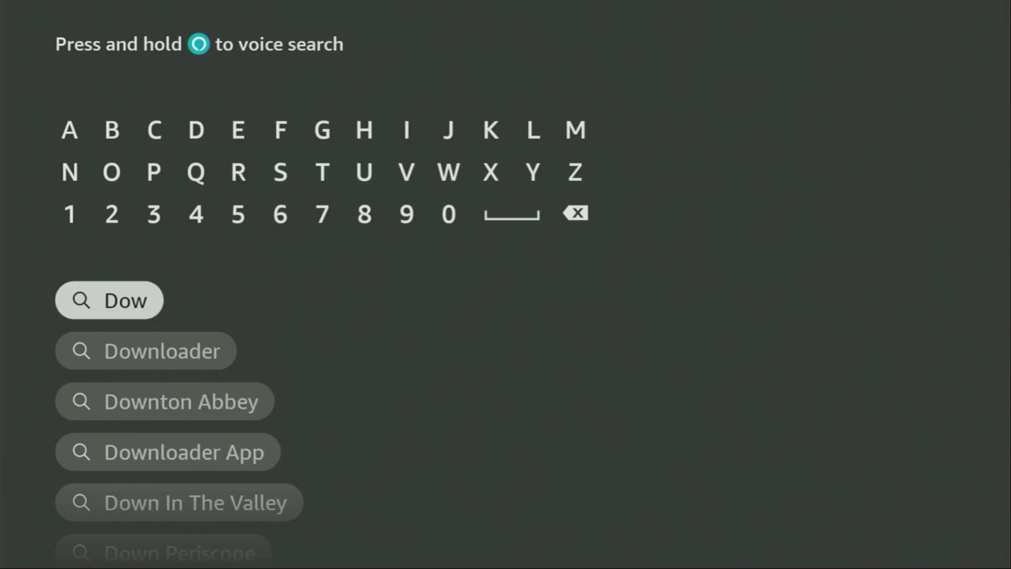
{"action": "key", "text": "Down"}
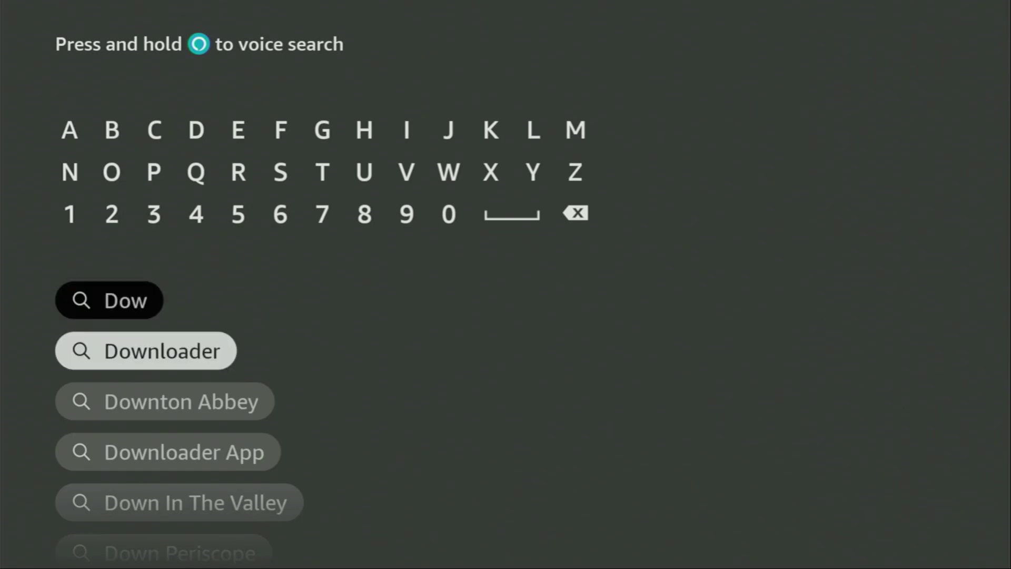
{"action": "key", "text": "Return"}
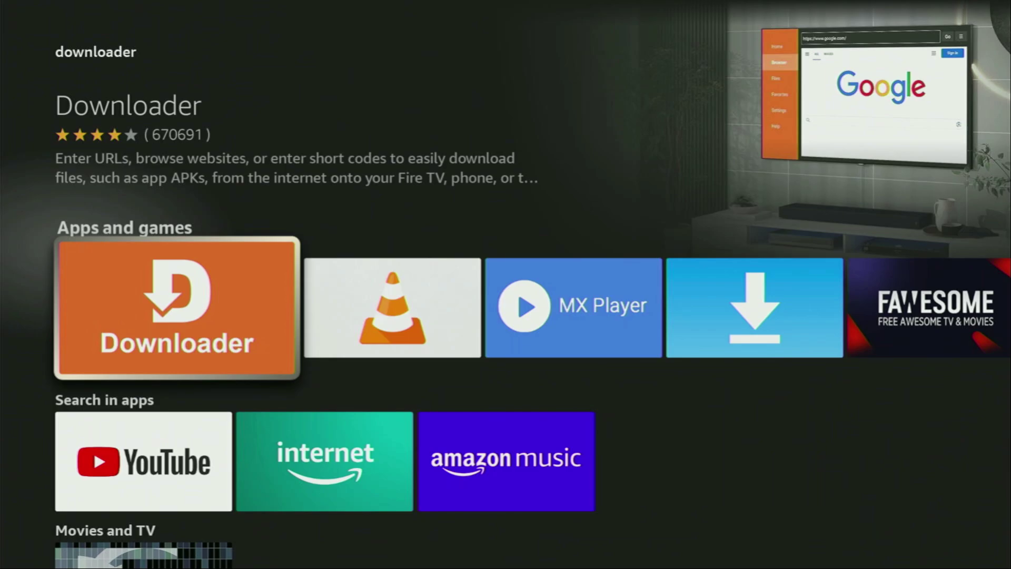
{"action": "key", "text": "Down"}
{"action": "key", "text": "Down"}
{"action": "key", "text": "Down"}
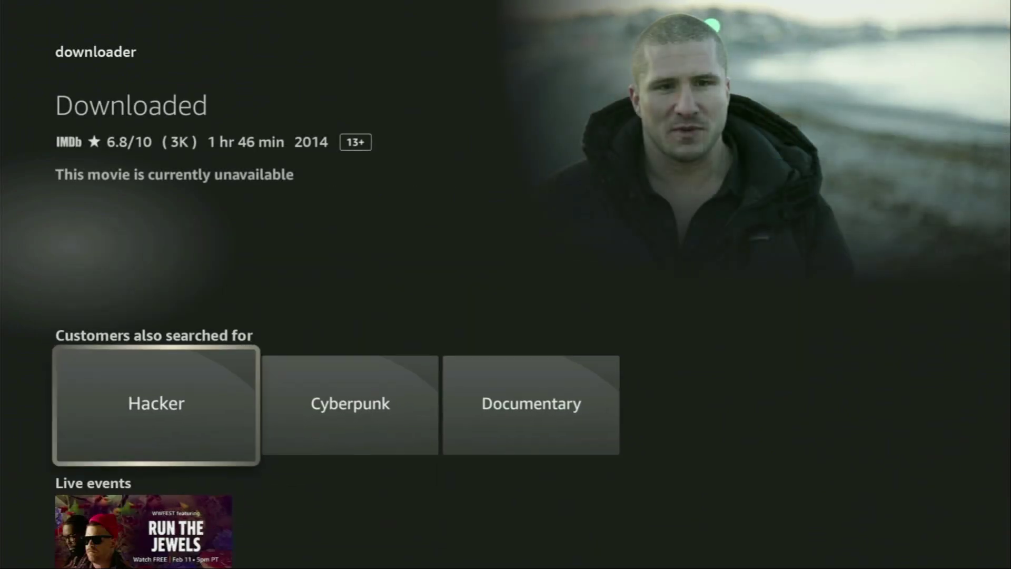
{"action": "key", "text": "Right"}
{"action": "key", "text": "Right"}
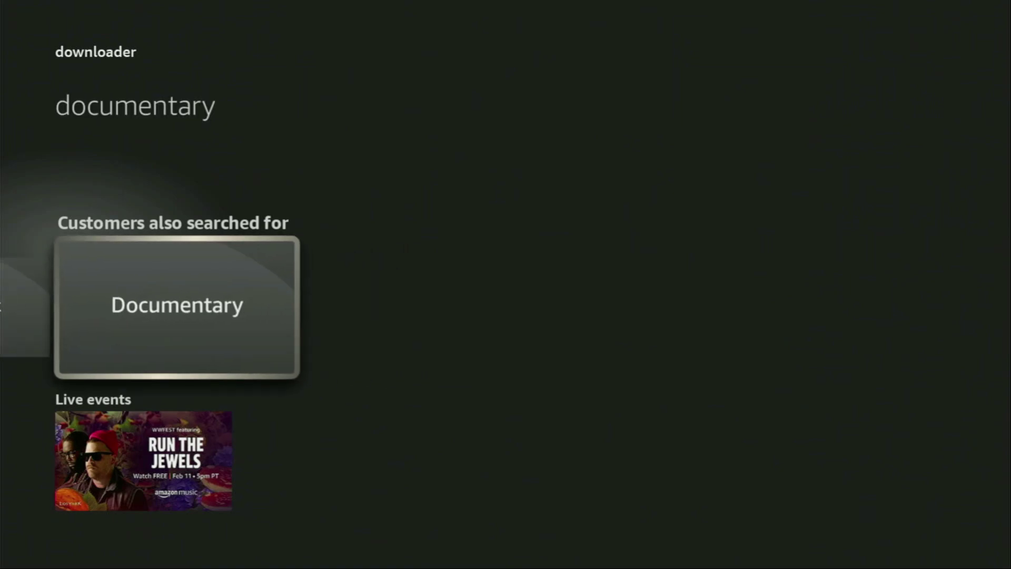
{"action": "key", "text": "Down"}
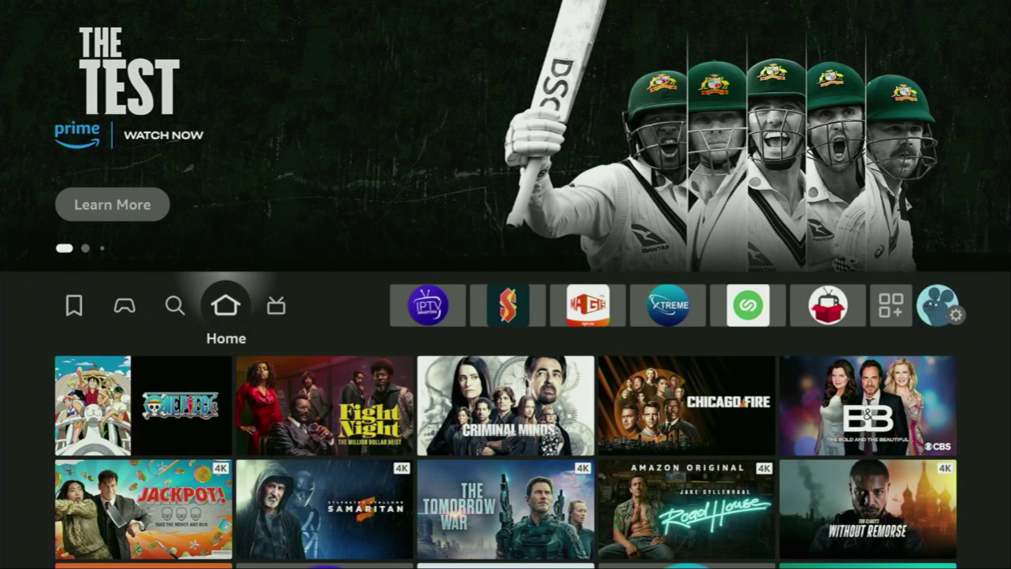
Return home and open My Fire TV in Settings
{"action": "key", "text": "Right"}
{"action": "key", "text": "Right"}
{"action": "key", "text": "Right"}
{"action": "key", "text": "Right"}
{"action": "key", "text": "Right"}
{"action": "key", "text": "Right"}
{"action": "key", "text": "Right"}
{"action": "key", "text": "Right"}
{"action": "key", "text": "Right"}
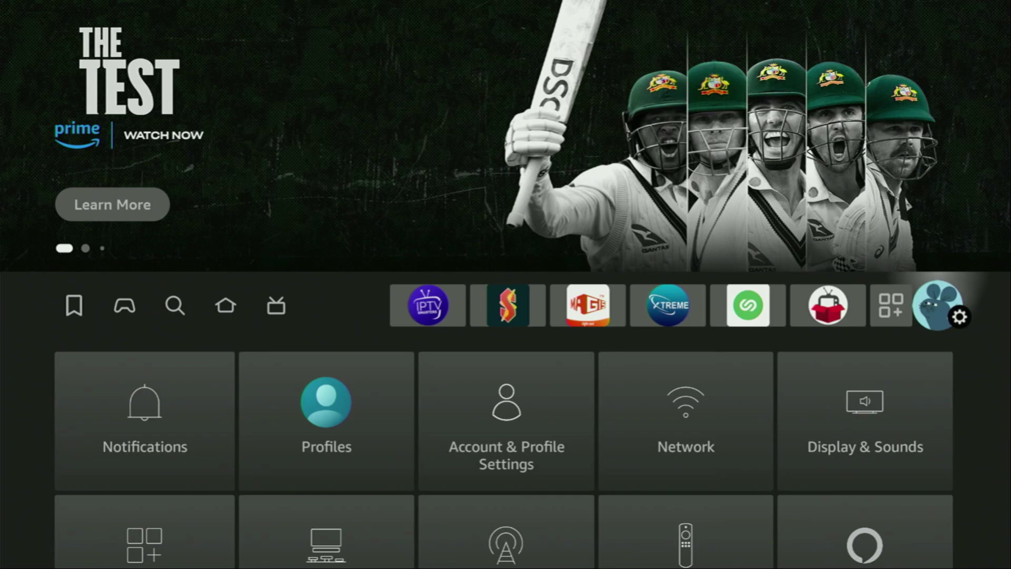
{"action": "key", "text": "Down"}
{"action": "key", "text": "Down"}
{"action": "key", "text": "Down"}
{"action": "key", "text": "Right"}
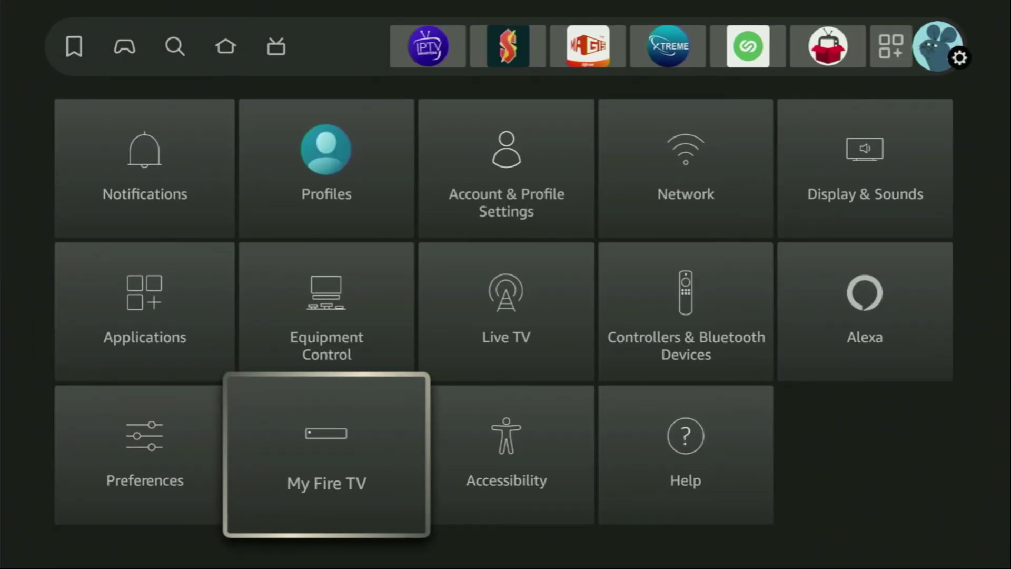
{"action": "key", "text": "Return"}
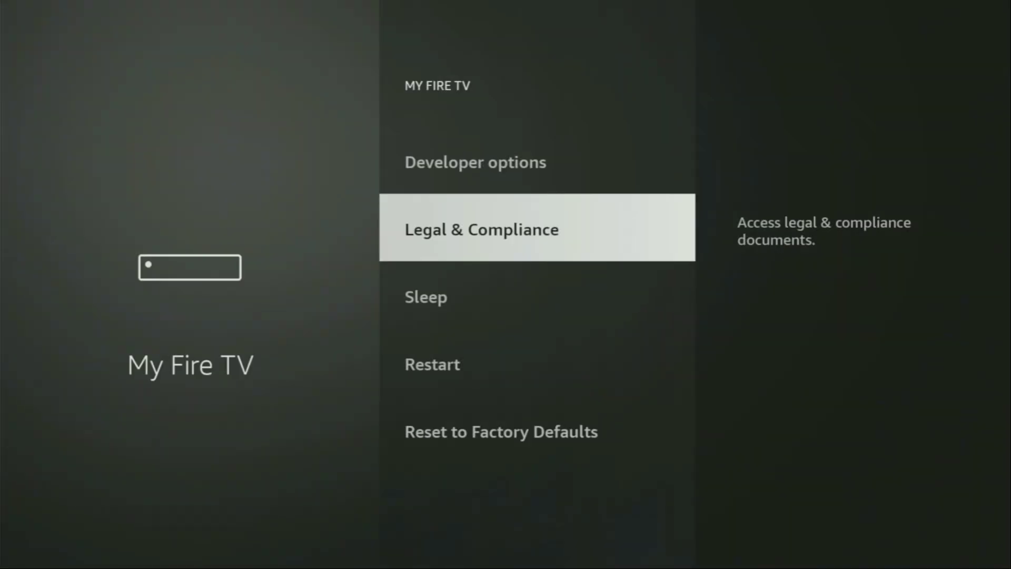
Look over the Developer options, Legal, Sleep and Restart entries, then open About
{"action": "key", "text": "Up"}
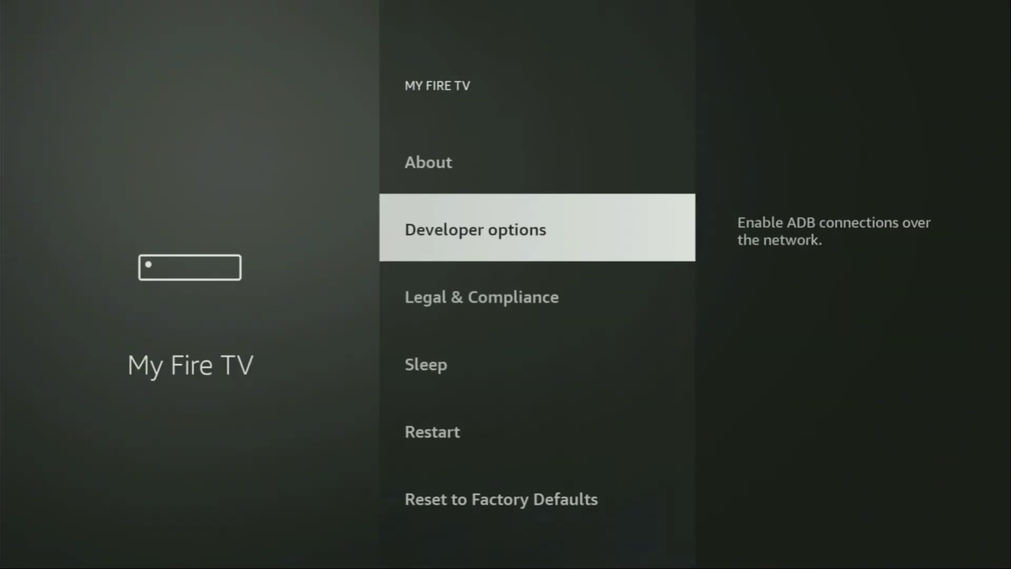
{"action": "key", "text": "Down"}
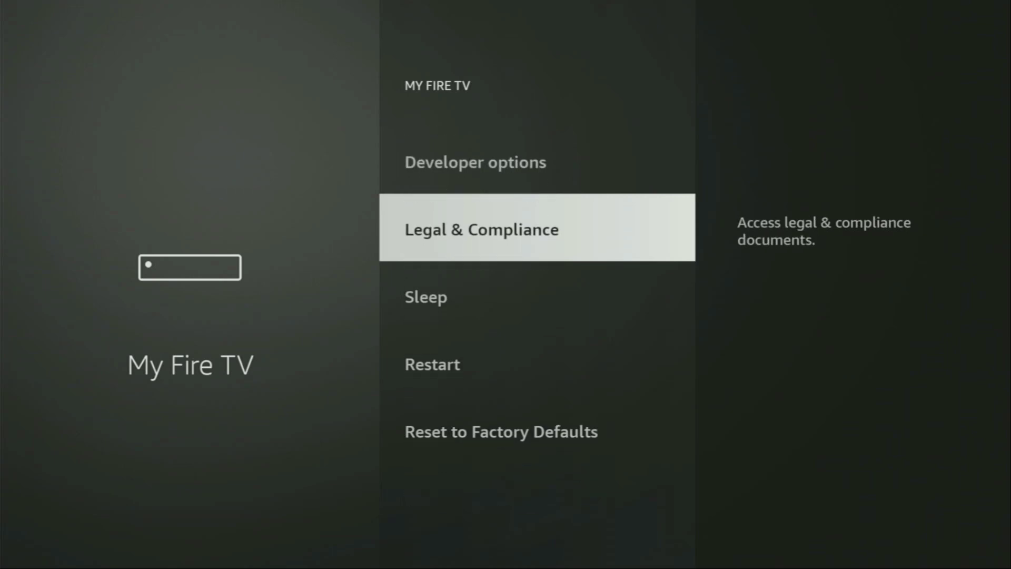
{"action": "key", "text": "Down"}
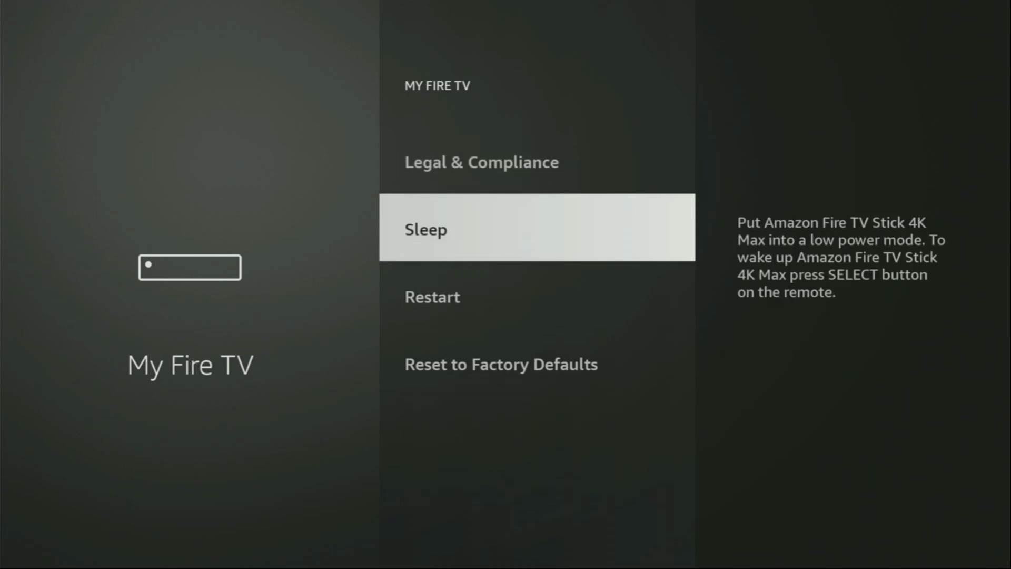
{"action": "key", "text": "Down"}
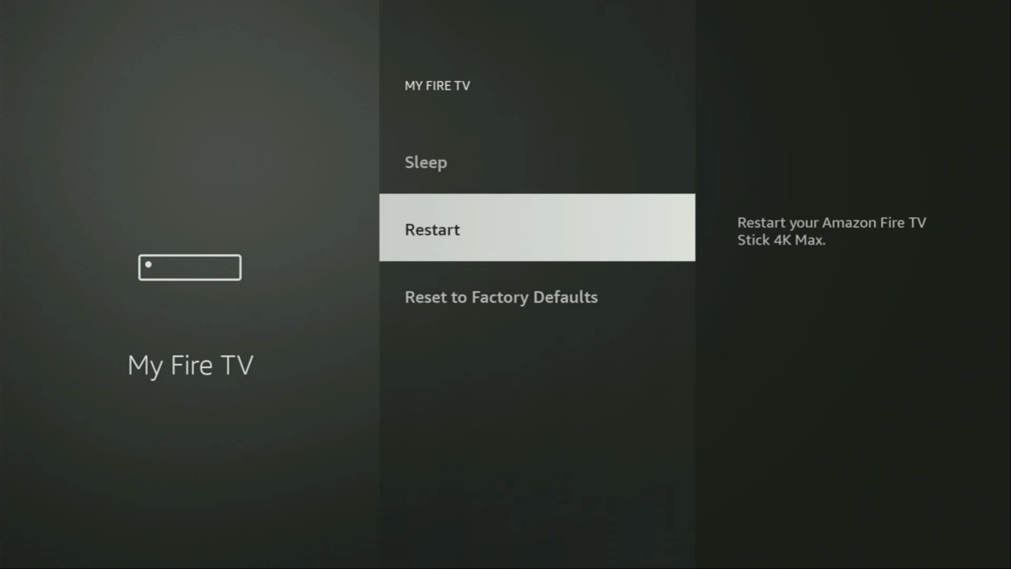
{"action": "key", "text": "Up"}
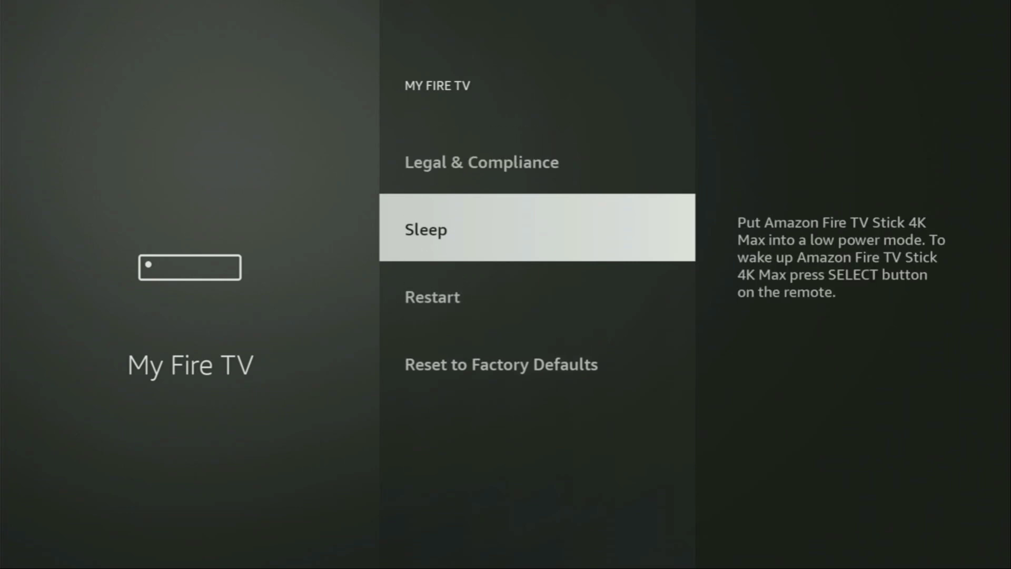
{"action": "key", "text": "Up"}
{"action": "key", "text": "Up"}
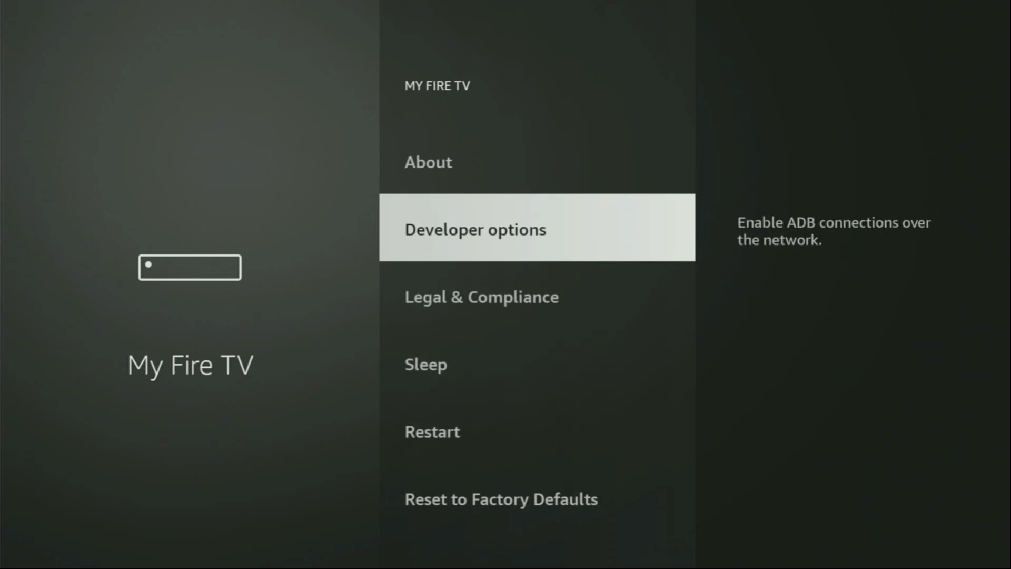
{"action": "key", "text": "Up"}
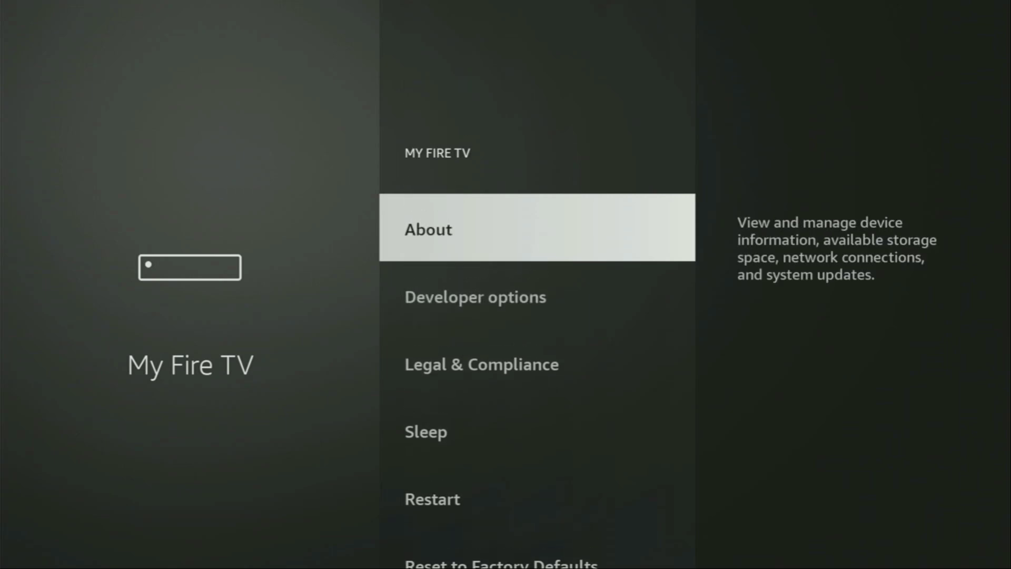
{"action": "key", "text": "Down"}
{"action": "key", "text": "Down"}
{"action": "key", "text": "Down"}
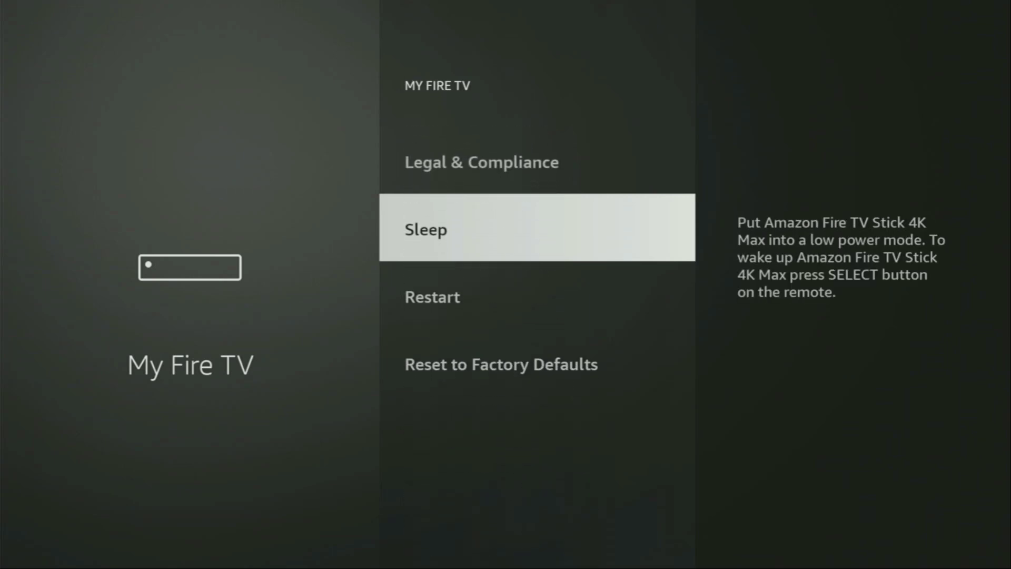
{"action": "key", "text": "Up"}
{"action": "key", "text": "Up"}
{"action": "key", "text": "Up"}
{"action": "key", "text": "Return"}
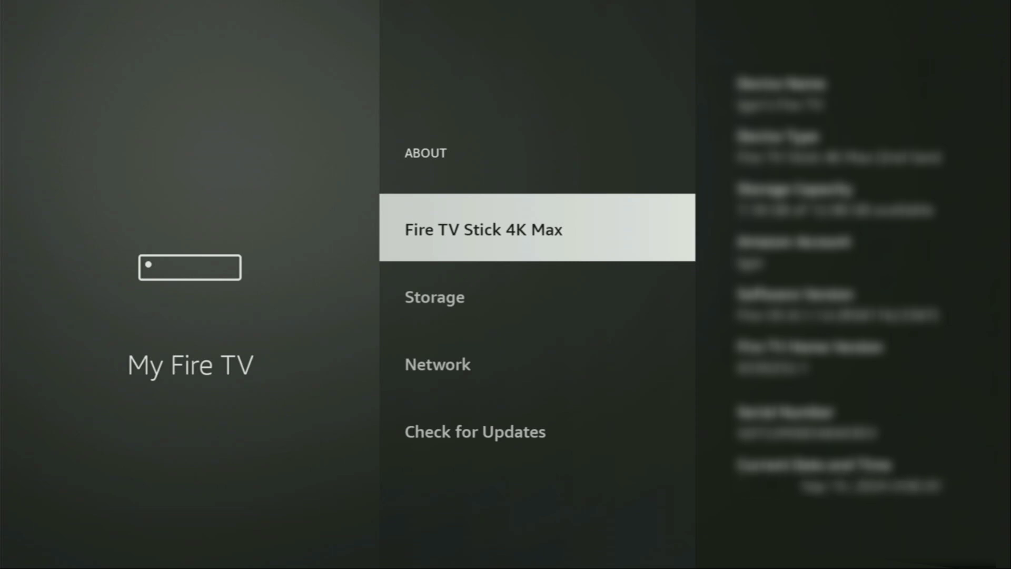
Select Fire TV Stick 4K Max to confirm developer mode is on, then return to Developer options
{"action": "key", "text": "Return"}
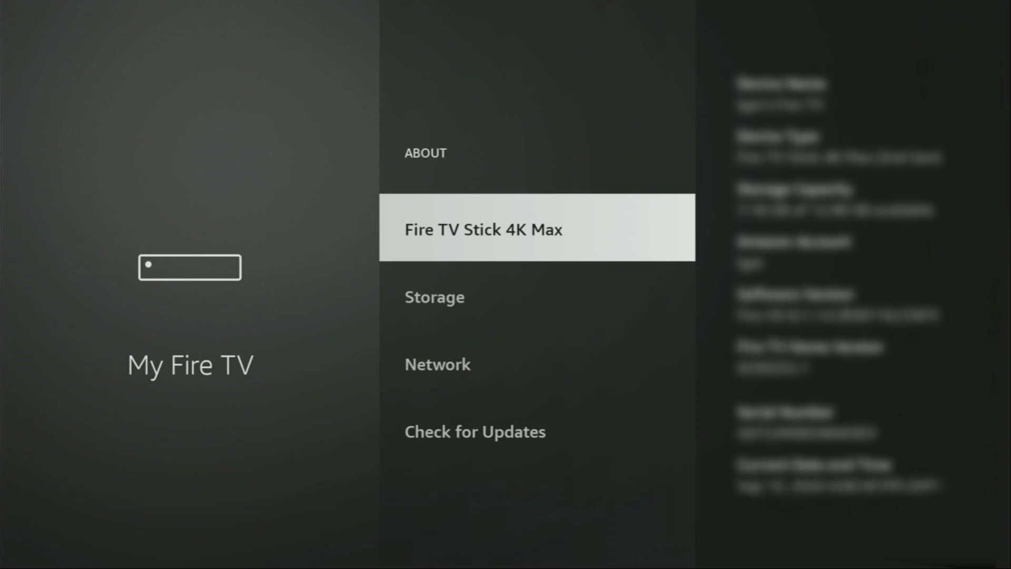
{"action": "key", "text": "Escape"}
{"action": "key", "text": "Down"}
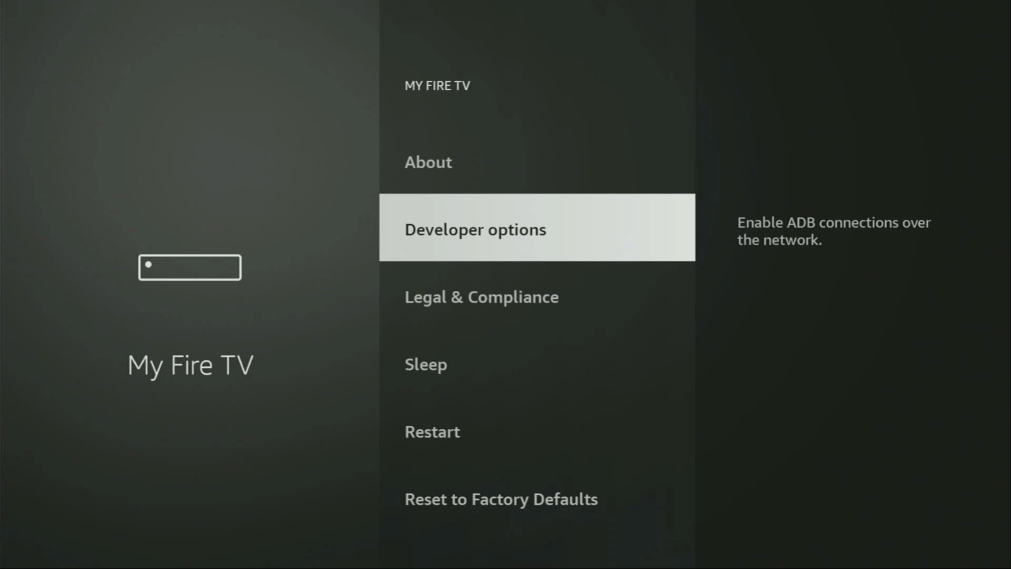
In Developer options, open Install unknown apps and keep Downloader set to ON
{"action": "key", "text": "Return"}
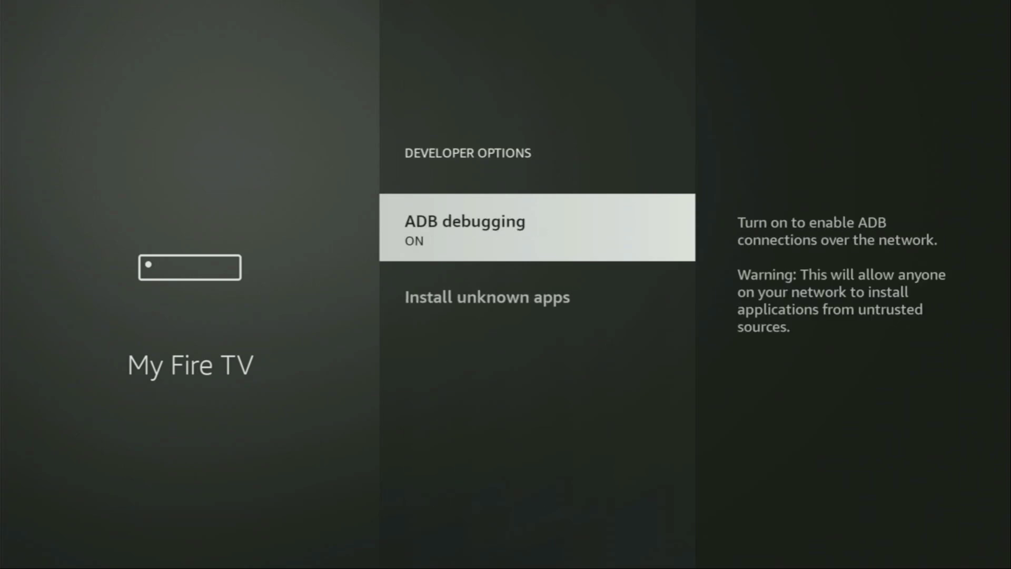
{"action": "key", "text": "Down"}
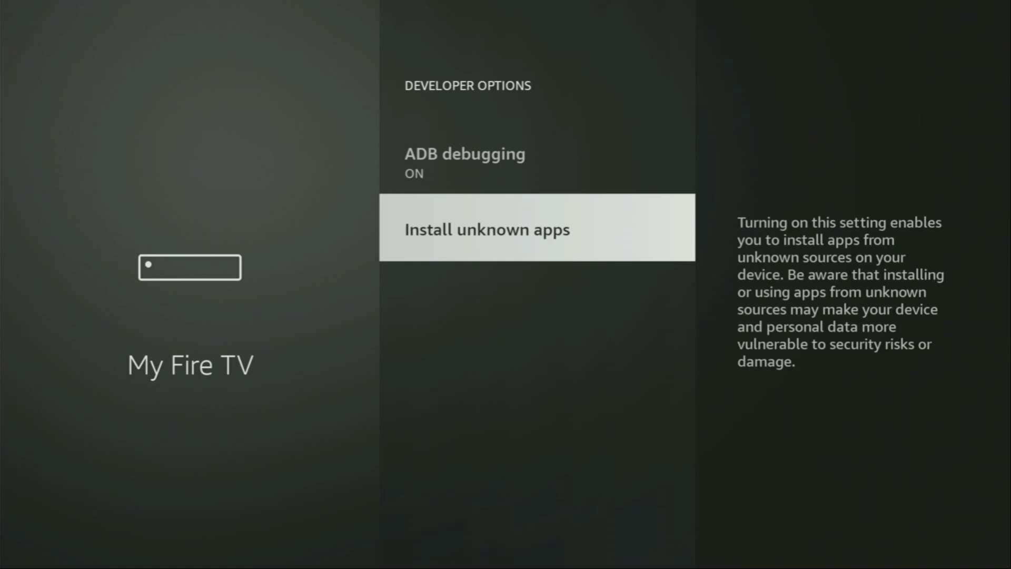
{"action": "key", "text": "Return"}
{"action": "key", "text": "Down"}
{"action": "key", "text": "Down"}
{"action": "key", "text": "Down"}
{"action": "key", "text": "Return"}
{"action": "key", "text": "Return"}
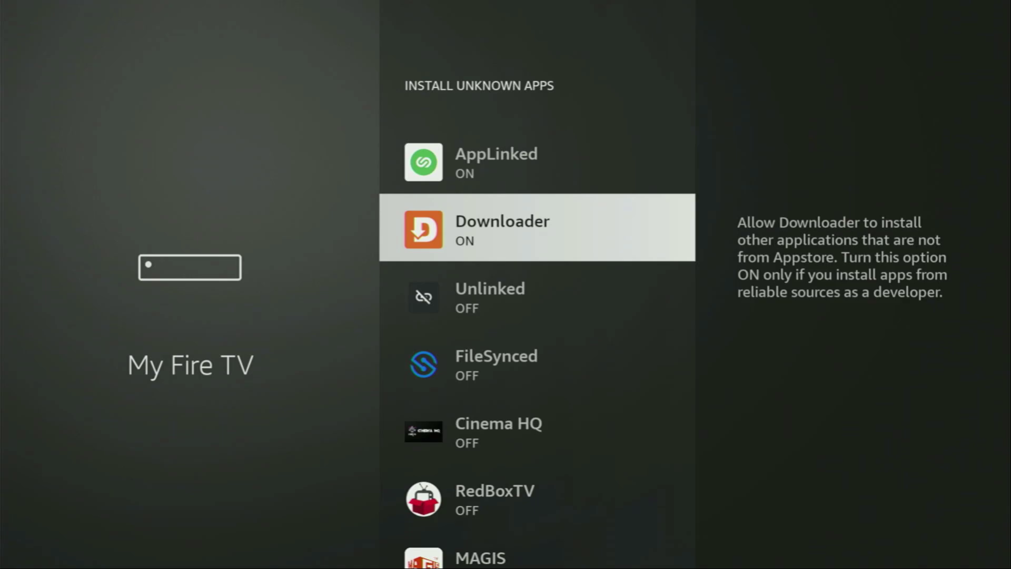
Scroll the app permission list down to MAGIS and back up to MegaBox HD
{"action": "key", "text": "Down"}
{"action": "key", "text": "Down"}
{"action": "key", "text": "Down"}
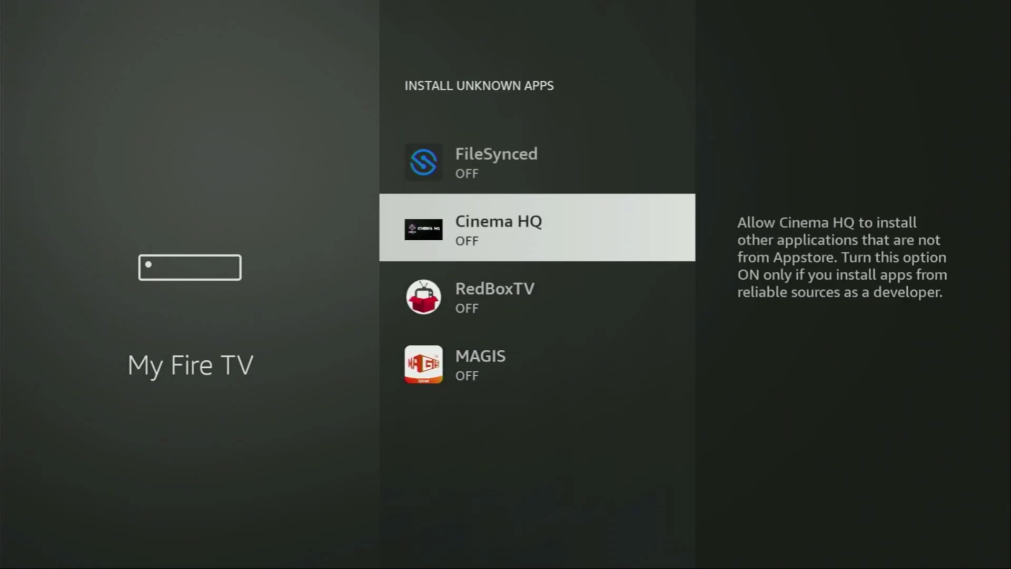
{"action": "key", "text": "Down"}
{"action": "key", "text": "Down"}
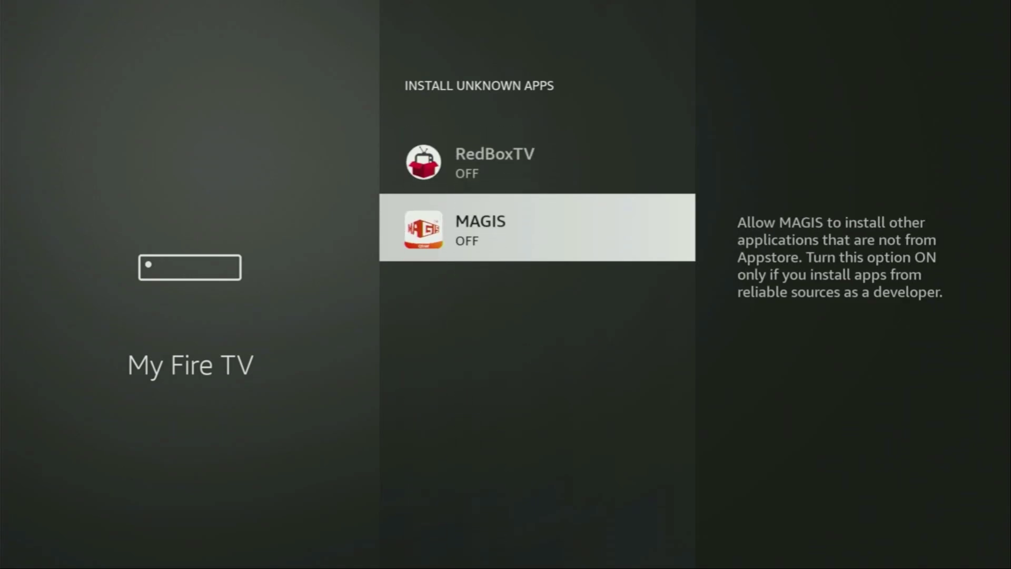
{"action": "key", "text": "Up"}
{"action": "key", "text": "Up"}
{"action": "key", "text": "Up"}
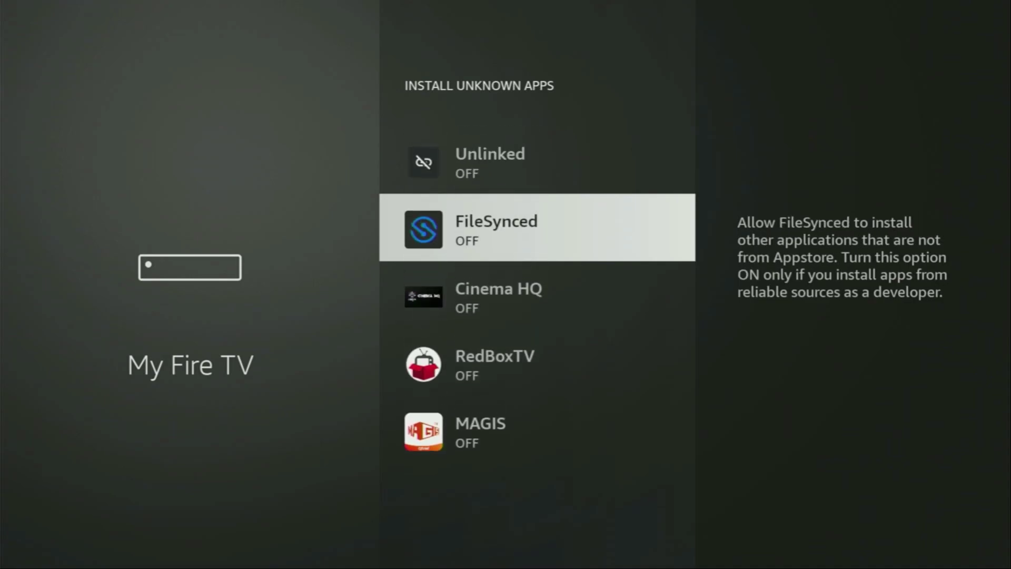
{"action": "key", "text": "Up"}
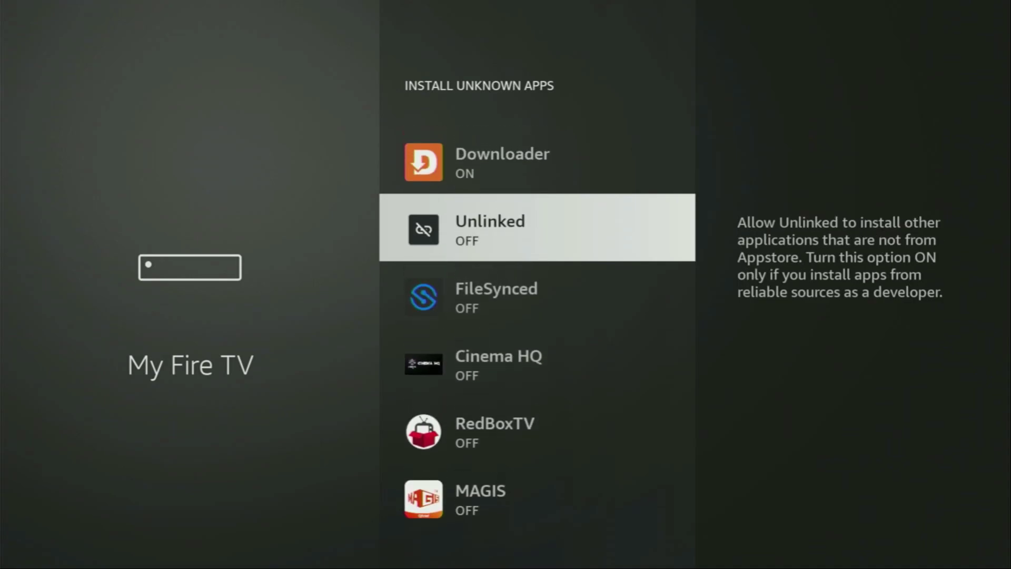
{"action": "key", "text": "Up"}
{"action": "key", "text": "Up"}
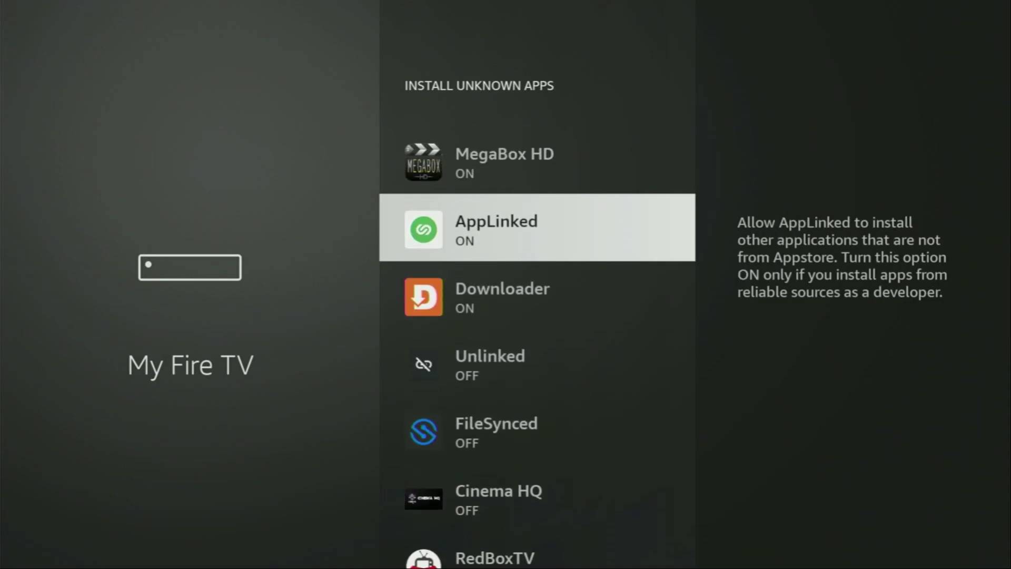
{"action": "key", "text": "Up"}
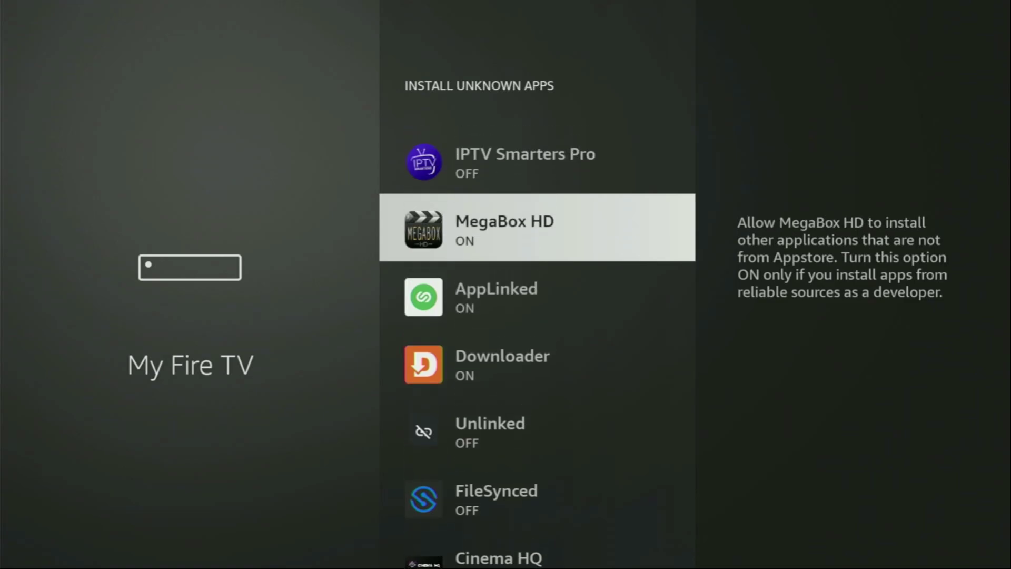
Go Home, open Your Apps & Channels and launch NordVPN from the second row
{"action": "key", "text": "Home"}
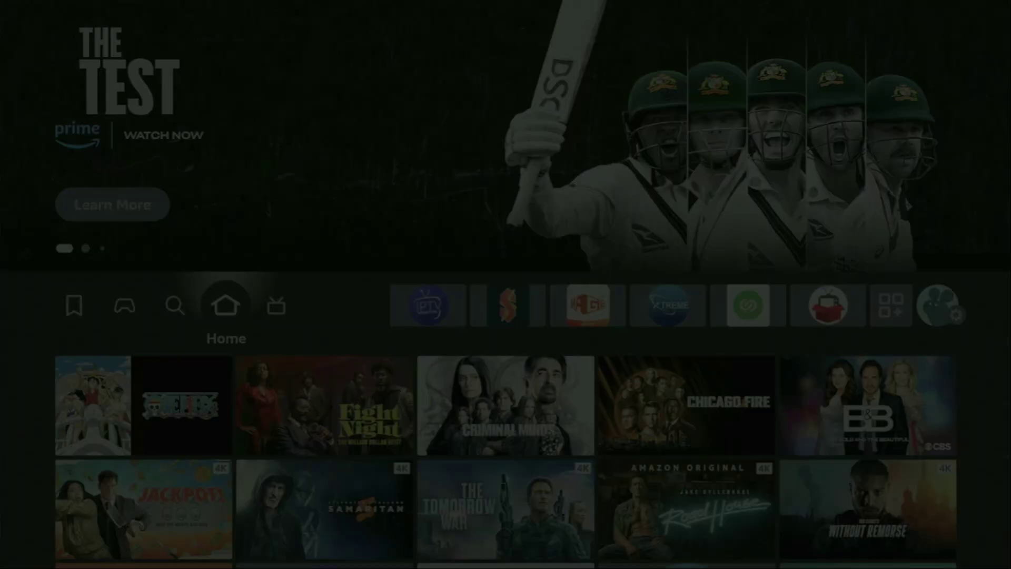
{"action": "key", "text": "Right"}
{"action": "key", "text": "Right"}
{"action": "key", "text": "Right"}
{"action": "key", "text": "Right"}
{"action": "key", "text": "Right"}
{"action": "key", "text": "Right"}
{"action": "key", "text": "Right"}
{"action": "key", "text": "Right"}
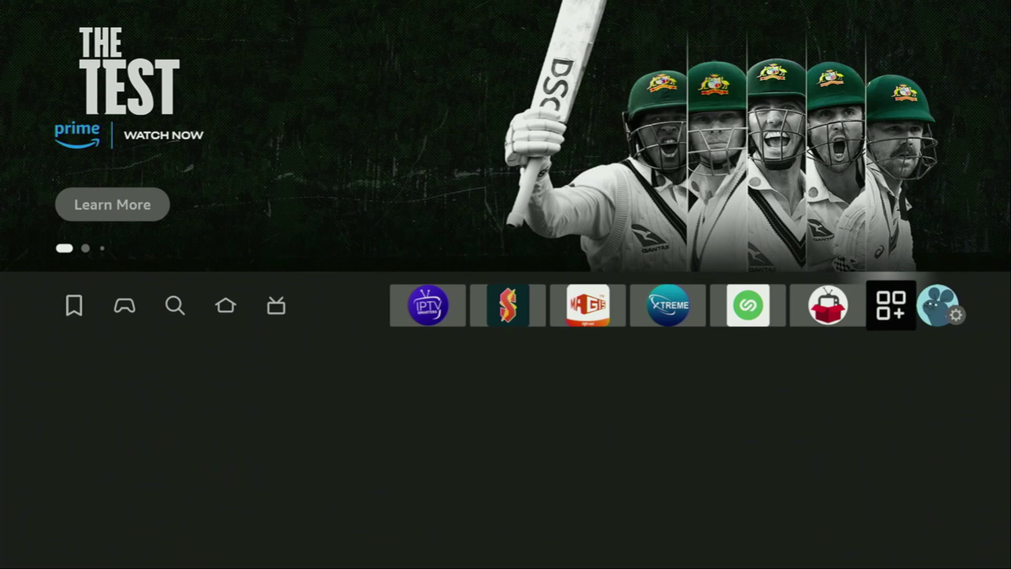
{"action": "key", "text": "Return"}
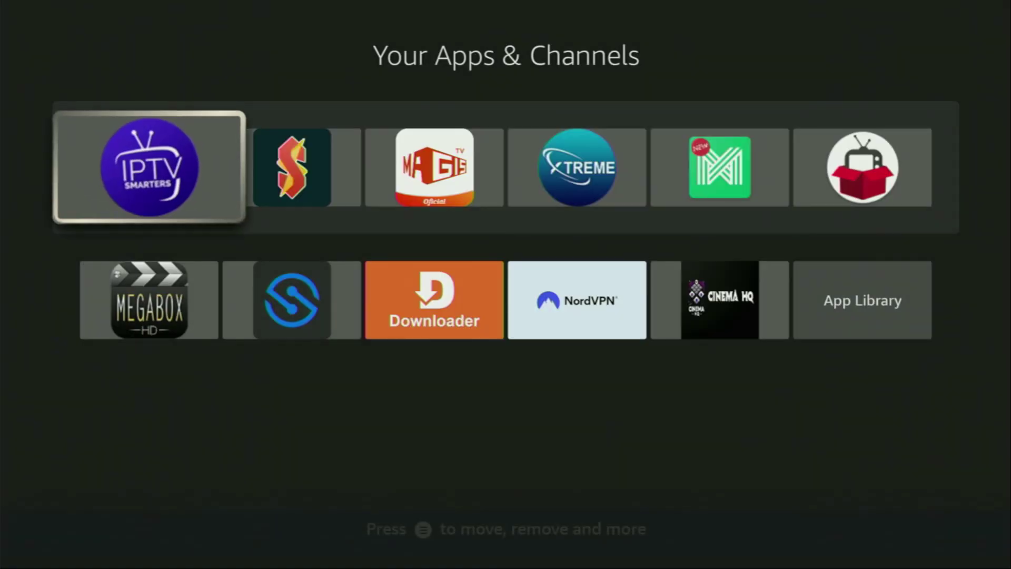
{"action": "key", "text": "Down"}
{"action": "key", "text": "Right"}
{"action": "key", "text": "Right"}
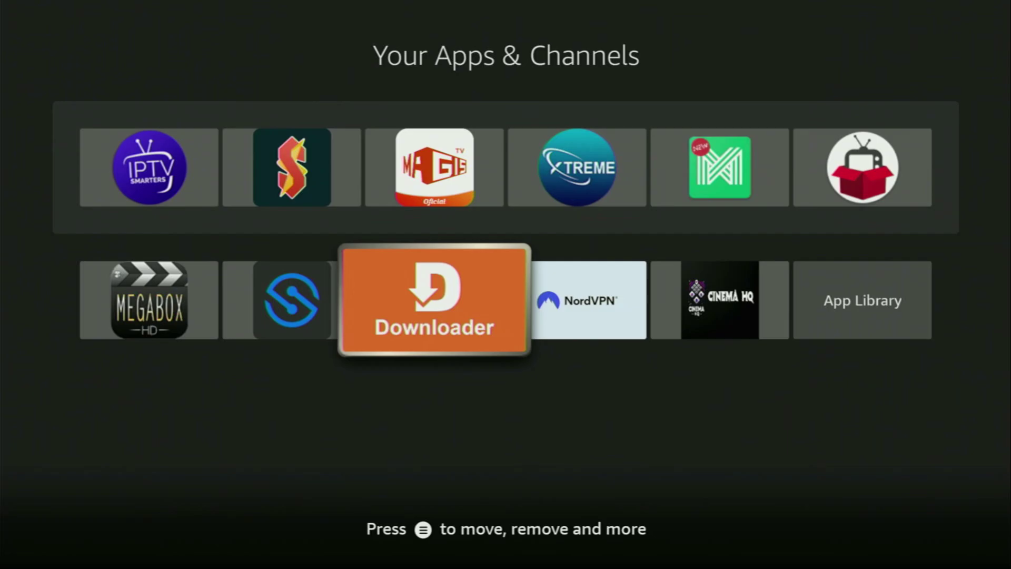
{"action": "key", "text": "Right"}
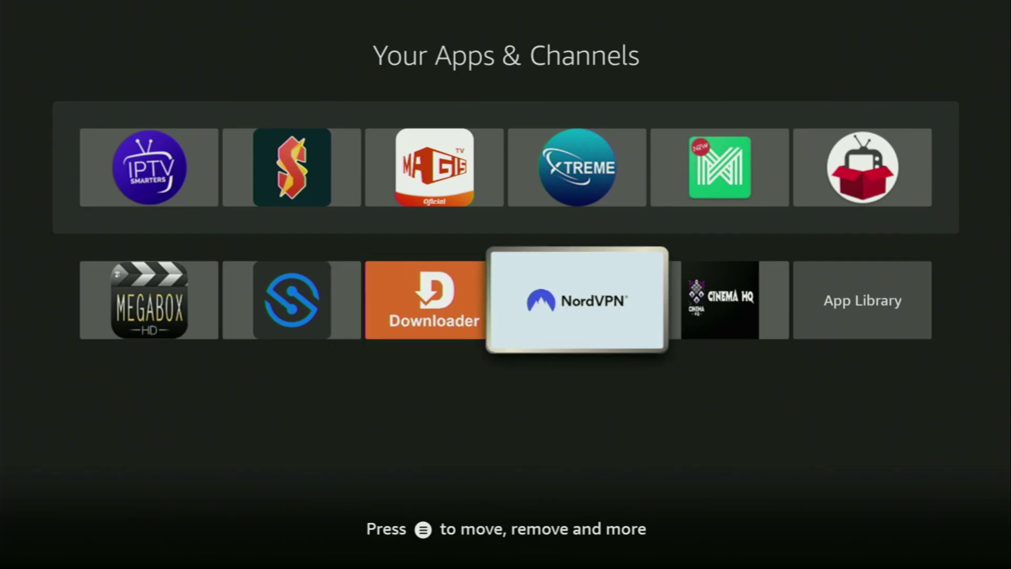
{"action": "key", "text": "Return"}
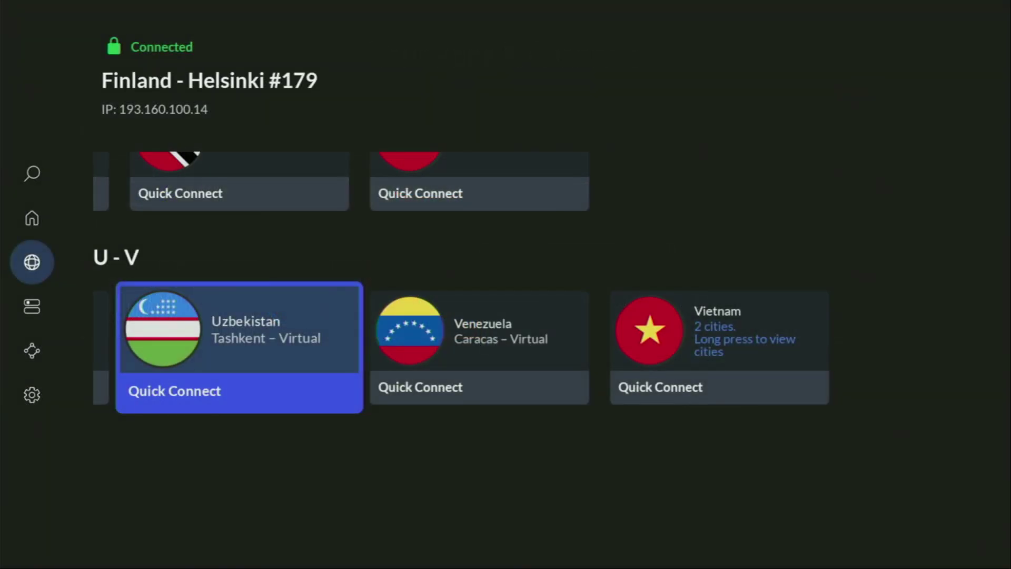
Browse the Countries list upward from the U–V rows to Liechtenstein
{"action": "key", "text": "Right"}
{"action": "key", "text": "Right"}
{"action": "key", "text": "Up"}
{"action": "key", "text": "Up"}
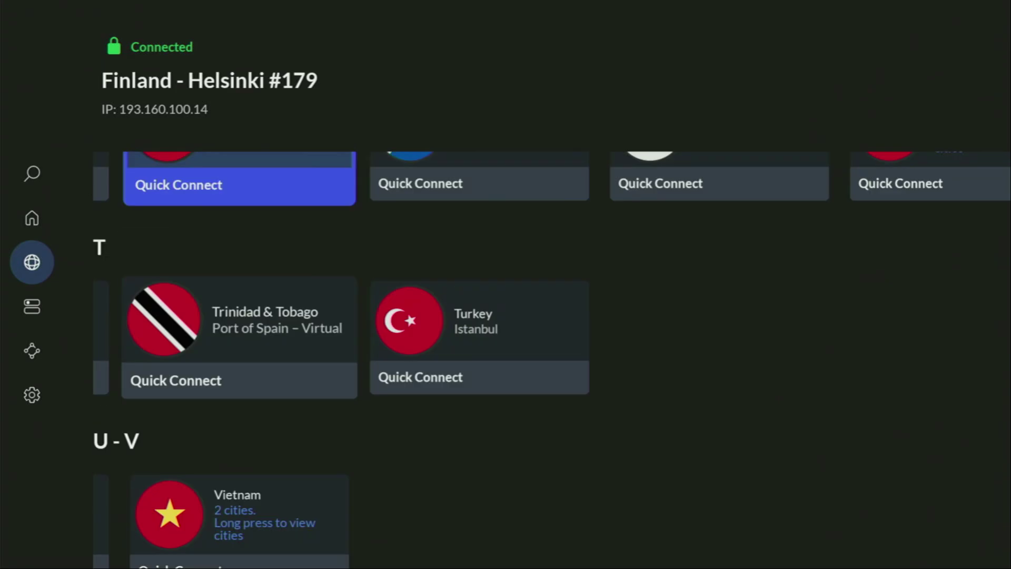
{"action": "key", "text": "Right"}
{"action": "key", "text": "Right"}
{"action": "key", "text": "Right"}
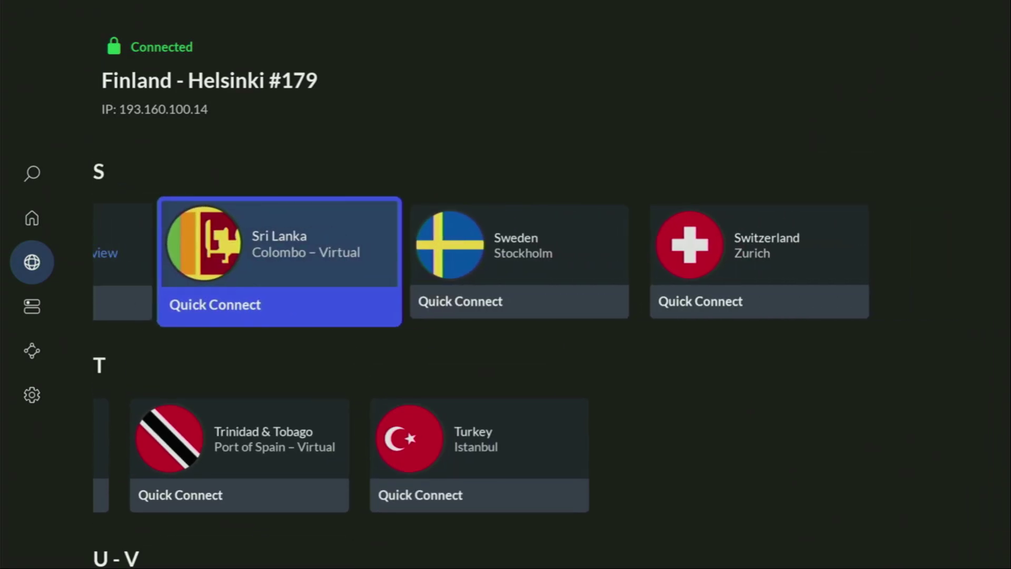
{"action": "key", "text": "Right"}
{"action": "key", "text": "Up"}
{"action": "key", "text": "Up"}
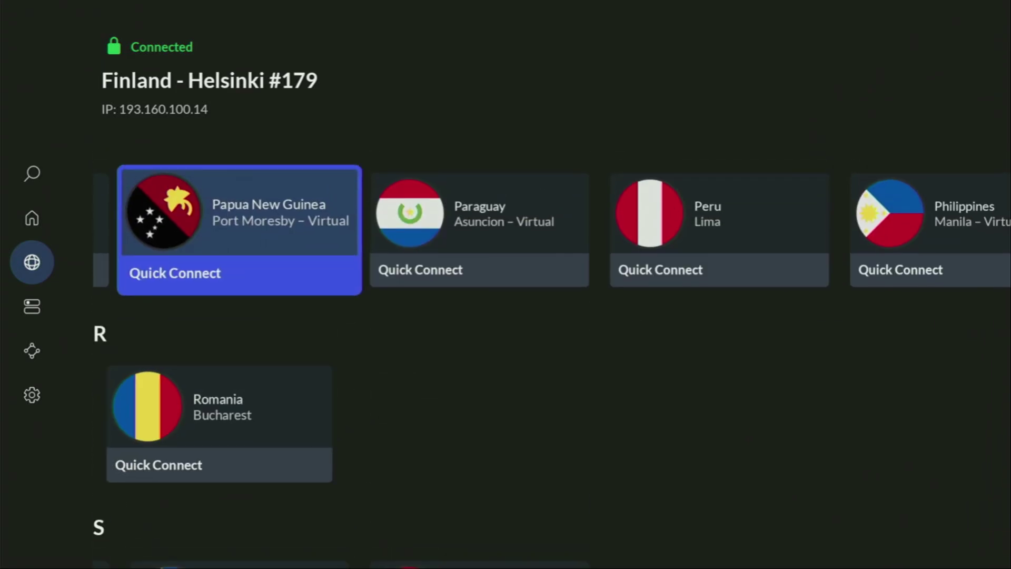
{"action": "key", "text": "Right"}
{"action": "key", "text": "Right"}
{"action": "key", "text": "Right"}
{"action": "key", "text": "Right"}
{"action": "key", "text": "Right"}
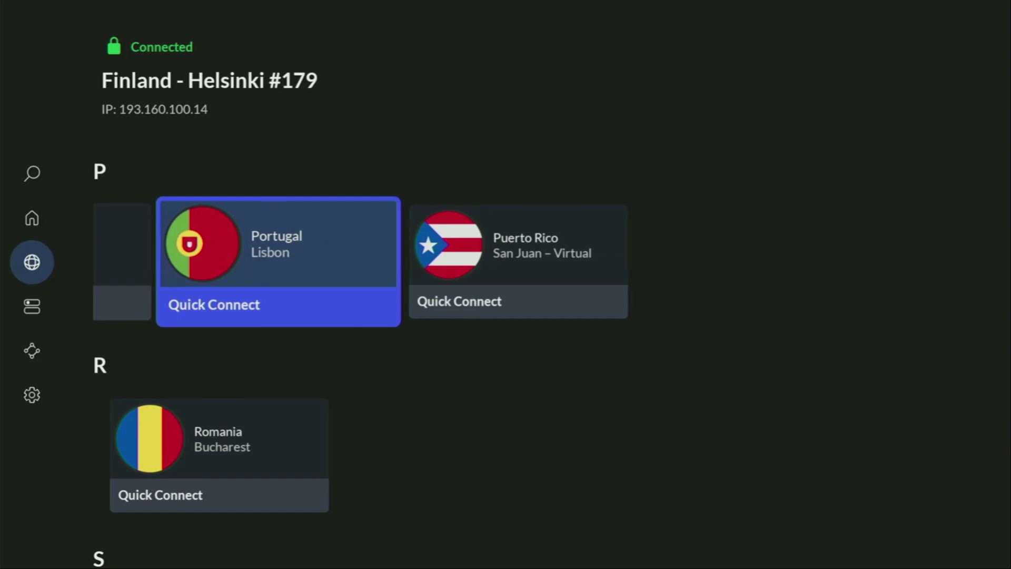
{"action": "key", "text": "Up"}
{"action": "key", "text": "Left"}
{"action": "key", "text": "Left"}
{"action": "key", "text": "Left"}
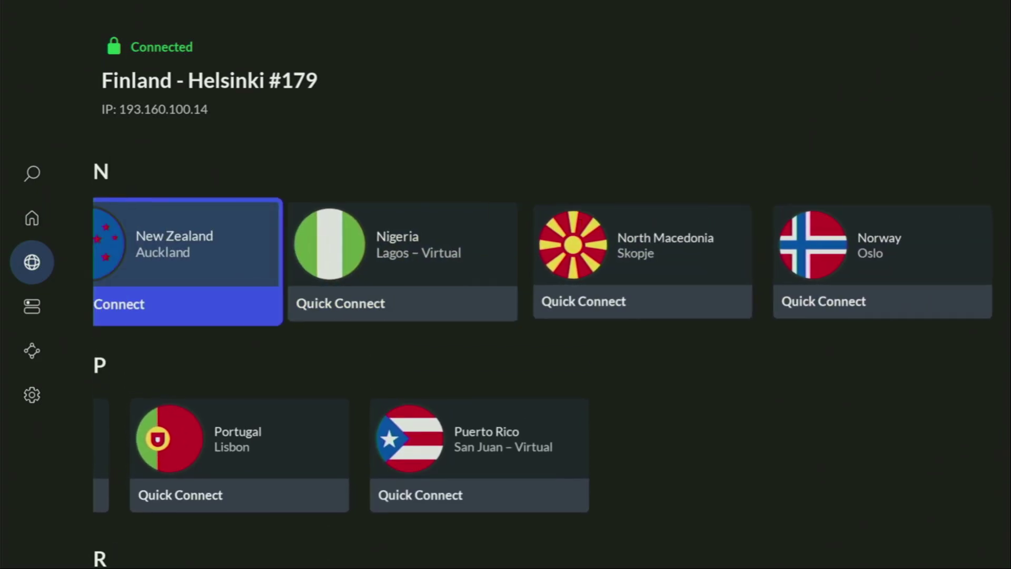
{"action": "key", "text": "Left"}
{"action": "key", "text": "Up"}
{"action": "key", "text": "Left"}
{"action": "key", "text": "Left"}
{"action": "key", "text": "Left"}
{"action": "key", "text": "Left"}
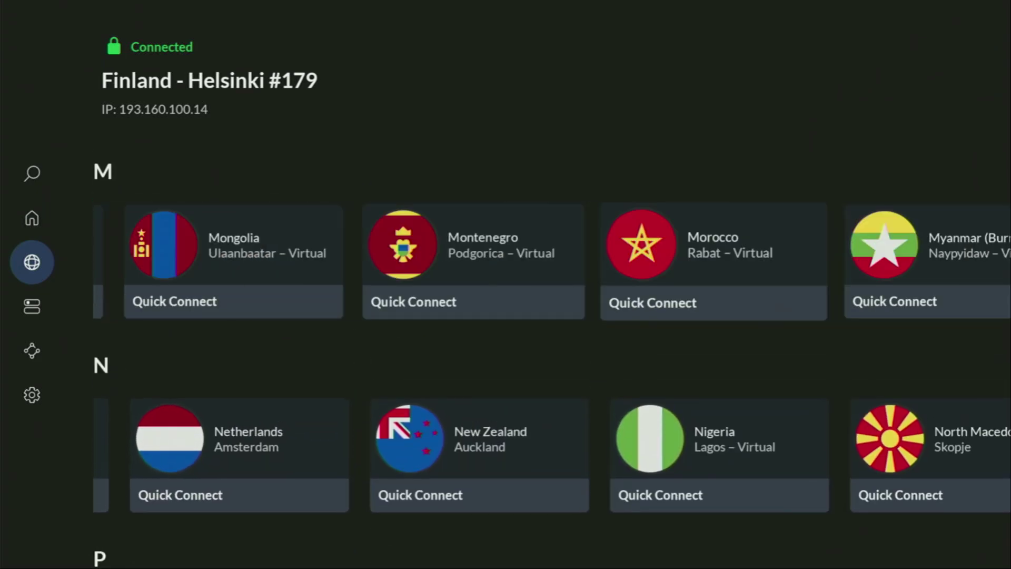
{"action": "key", "text": "Left"}
{"action": "key", "text": "Left"}
{"action": "key", "text": "Up"}
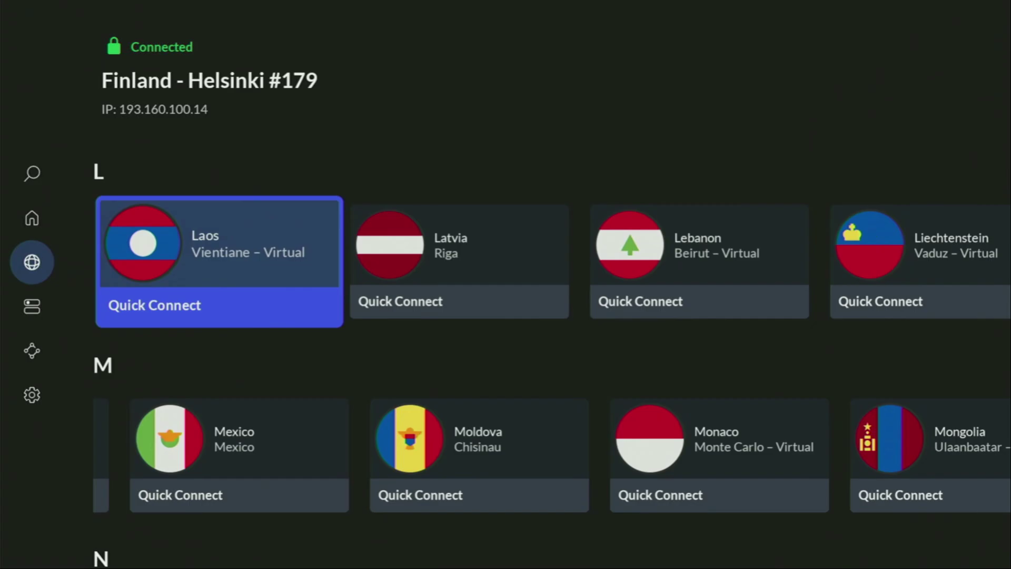
{"action": "key", "text": "Right"}
{"action": "key", "text": "Right"}
{"action": "key", "text": "Right"}
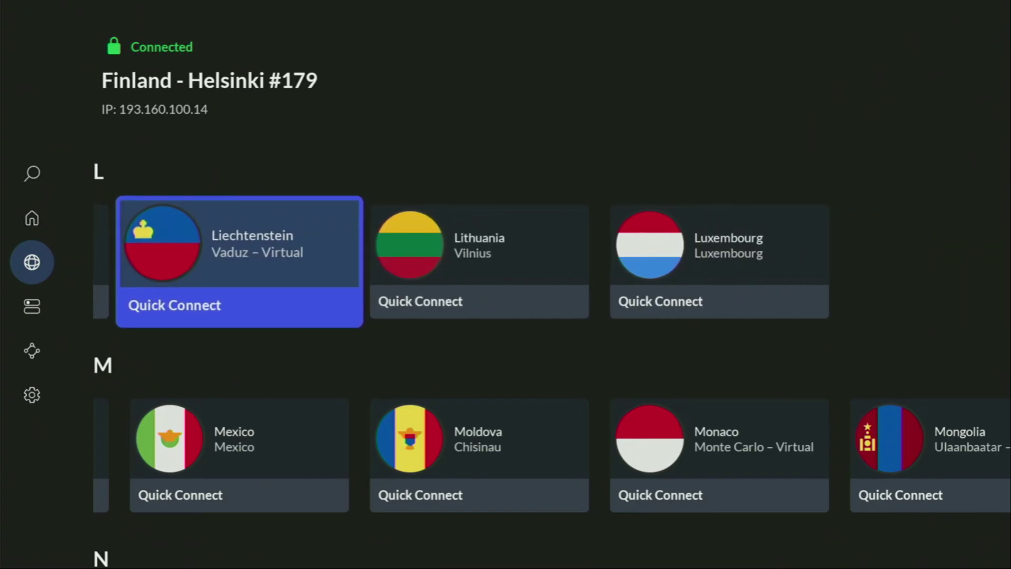
Connect the VPN to the Hungary – Budapest #49 server
{"action": "key", "text": "Up"}
{"action": "key", "text": "Up"}
{"action": "key", "text": "Up"}
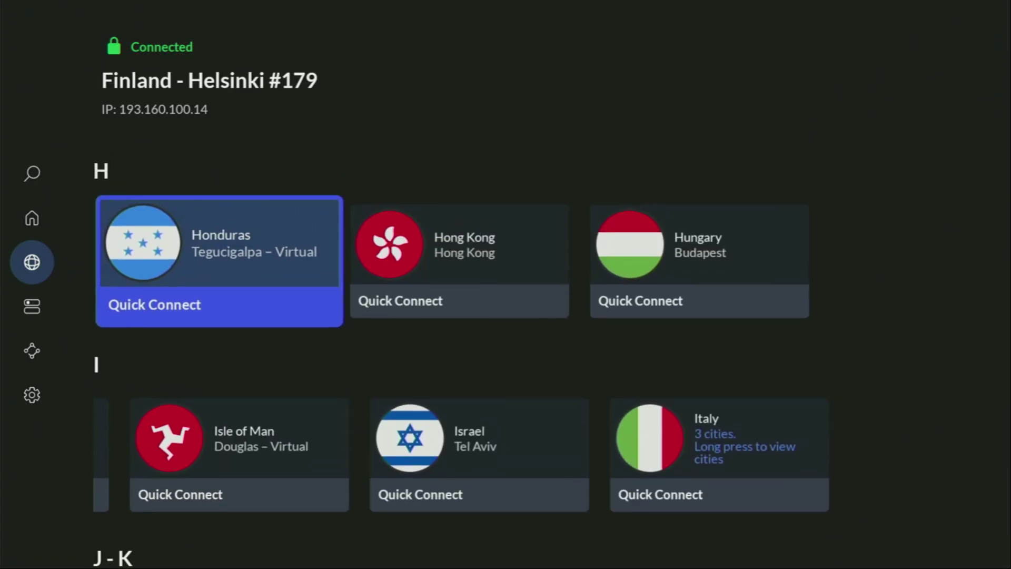
{"action": "key", "text": "Up"}
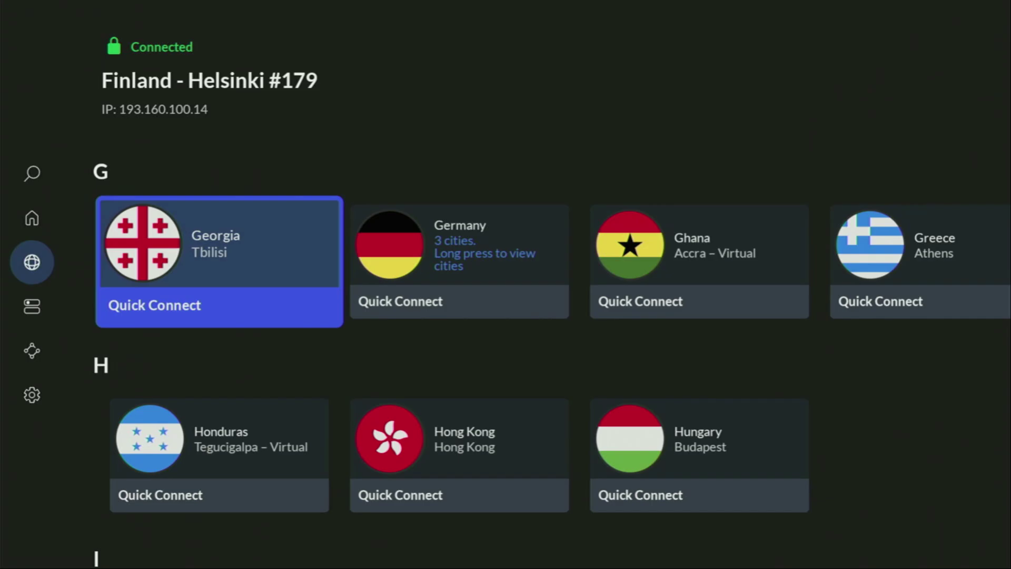
{"action": "key", "text": "Down"}
{"action": "key", "text": "Right"}
{"action": "key", "text": "Right"}
{"action": "key", "text": "Return"}
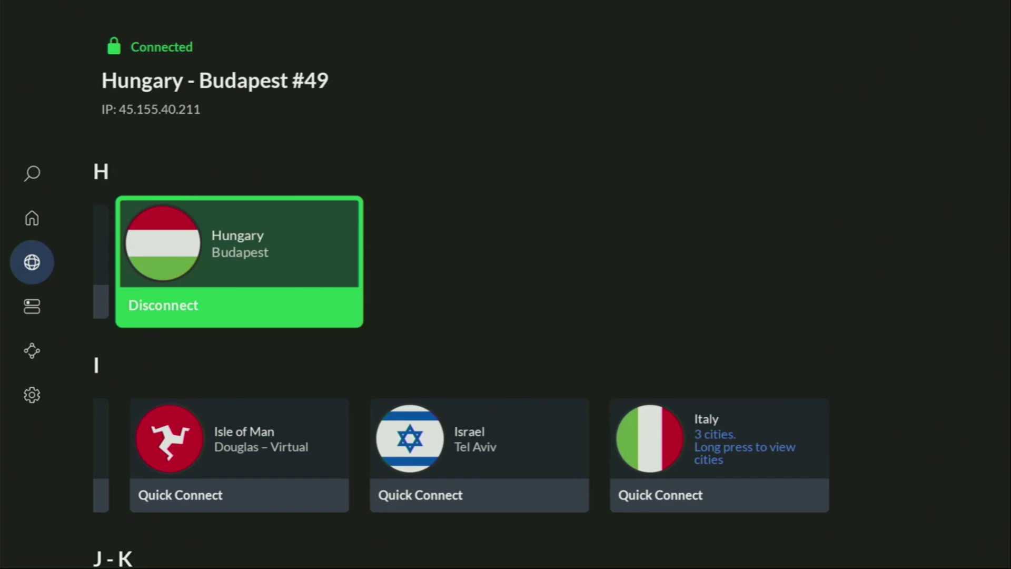
Jump back to the top of the countries list and open the section menu
{"action": "left_click", "coordinate": [220, 262]}
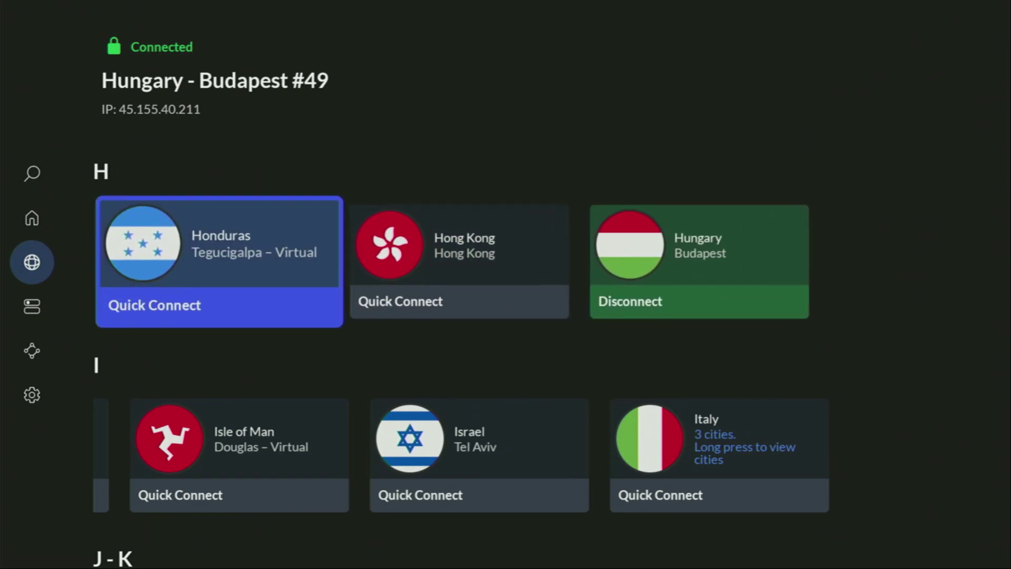
{"action": "key", "text": "Left"}
{"action": "key", "text": "Return"}
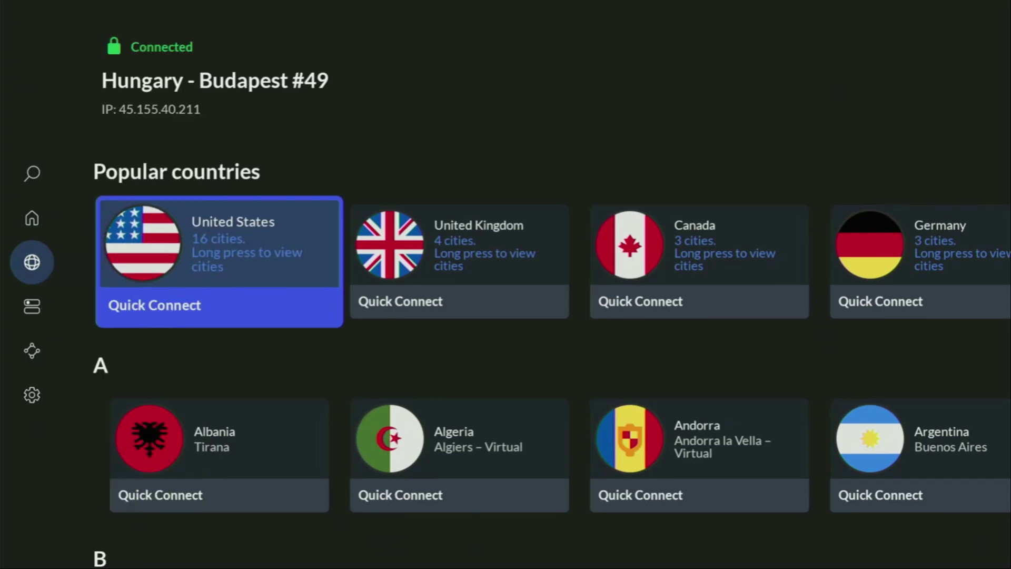
{"action": "key", "text": "Left"}
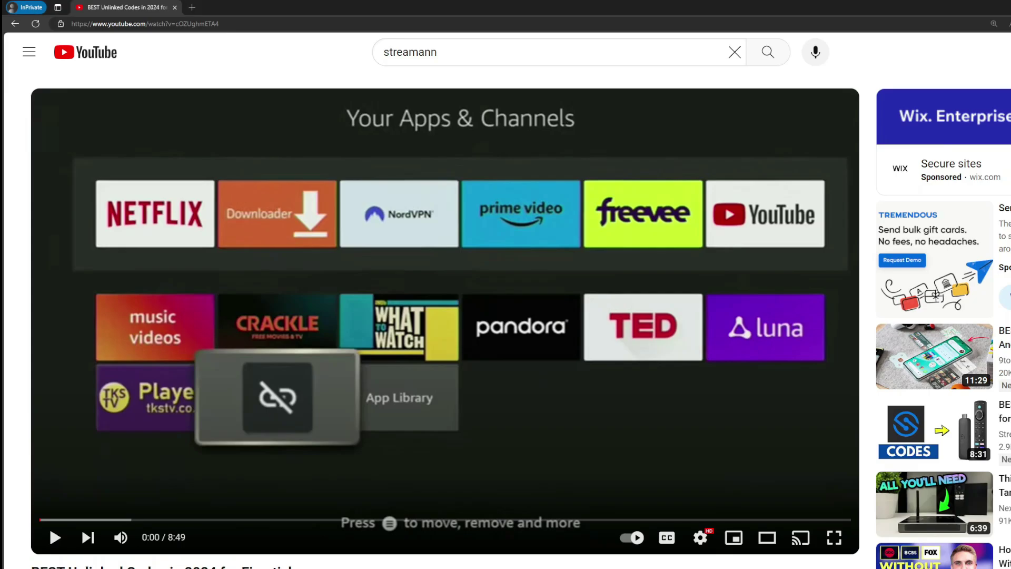
Expand the description, open the pinned comment's topvpnoffer.com link and highlight the 3-months-extra offer
{"action": "scroll", "coordinate": [362, 458], "scroll_direction": "down", "scroll_amount": 7}
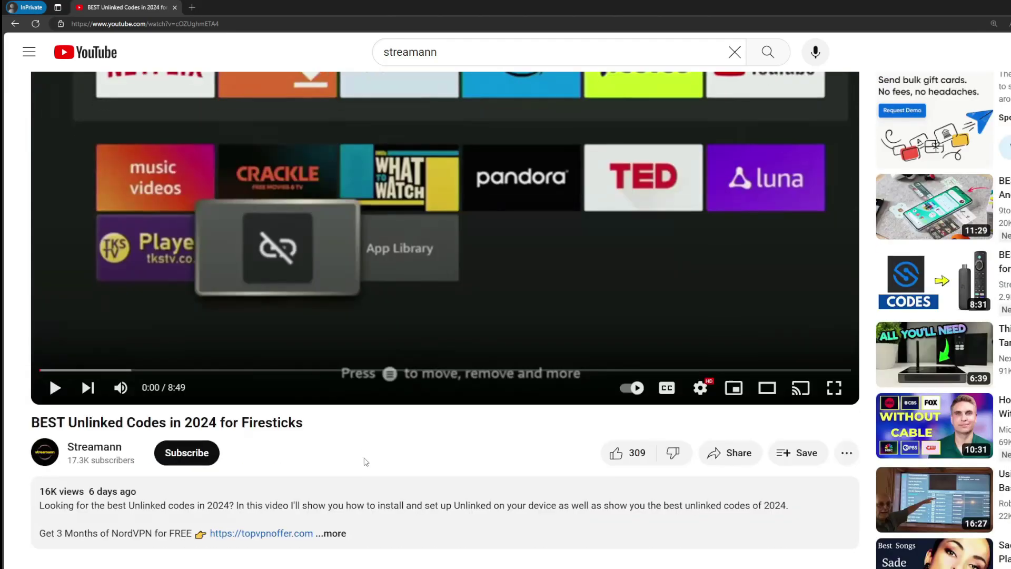
{"action": "left_click", "coordinate": [343, 314]}
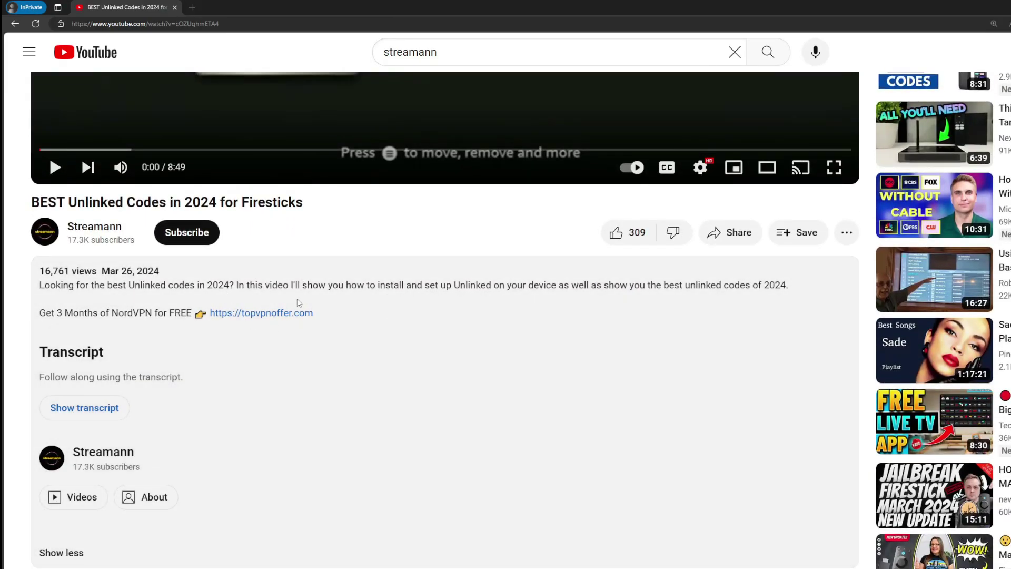
{"action": "scroll", "coordinate": [250, 335], "scroll_direction": "down", "scroll_amount": 4}
{"action": "scroll", "coordinate": [295, 390], "scroll_direction": "down", "scroll_amount": 1}
{"action": "left_click_drag", "start_coordinate": [344, 434], "coordinate": [241, 434]}
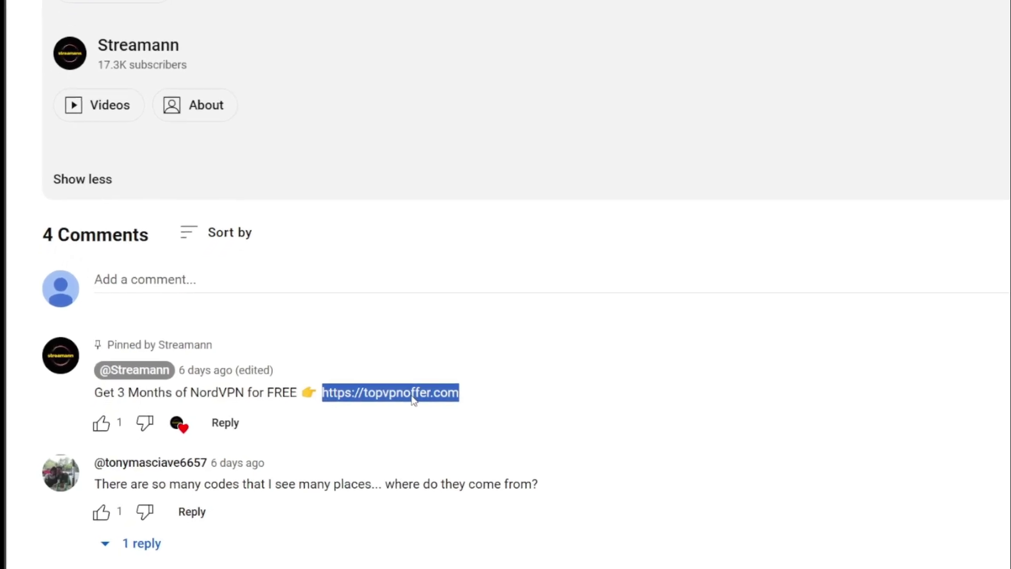
{"action": "left_click", "coordinate": [367, 411]}
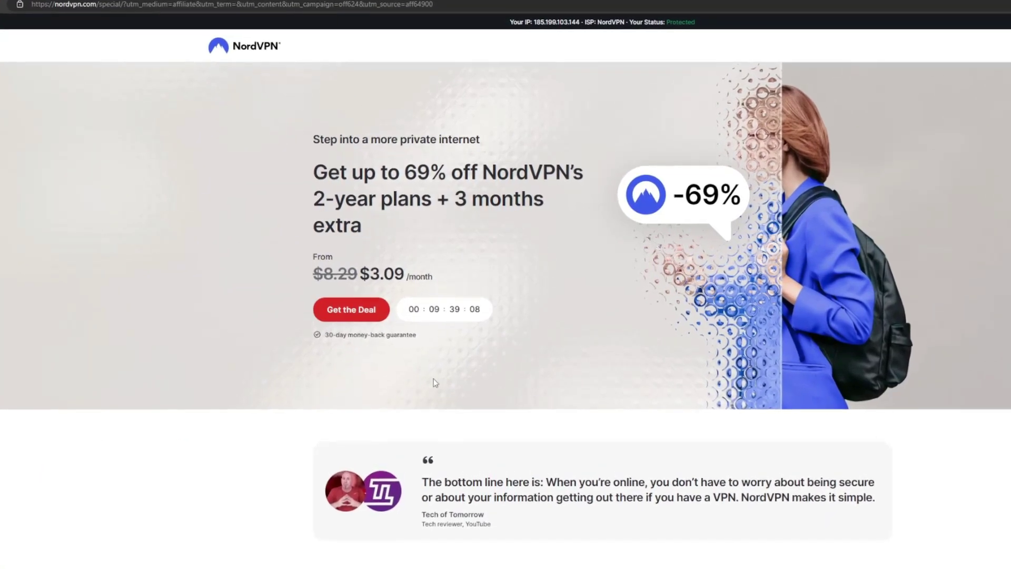
{"action": "left_click_drag", "start_coordinate": [449, 191], "coordinate": [550, 222]}
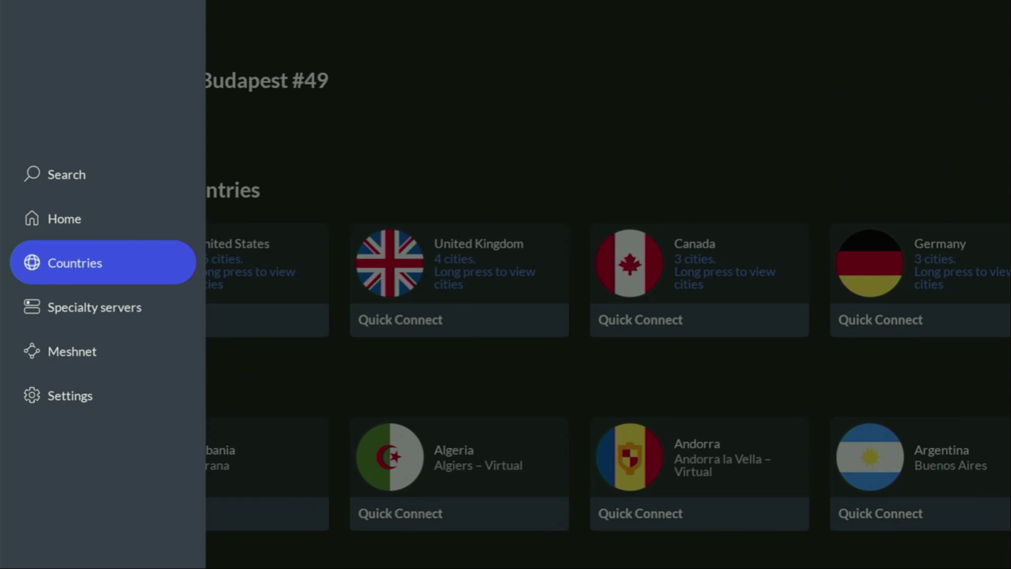
Return Home, open Your Apps & Channels and launch Downloader from the second row
{"action": "key", "text": "Down"}
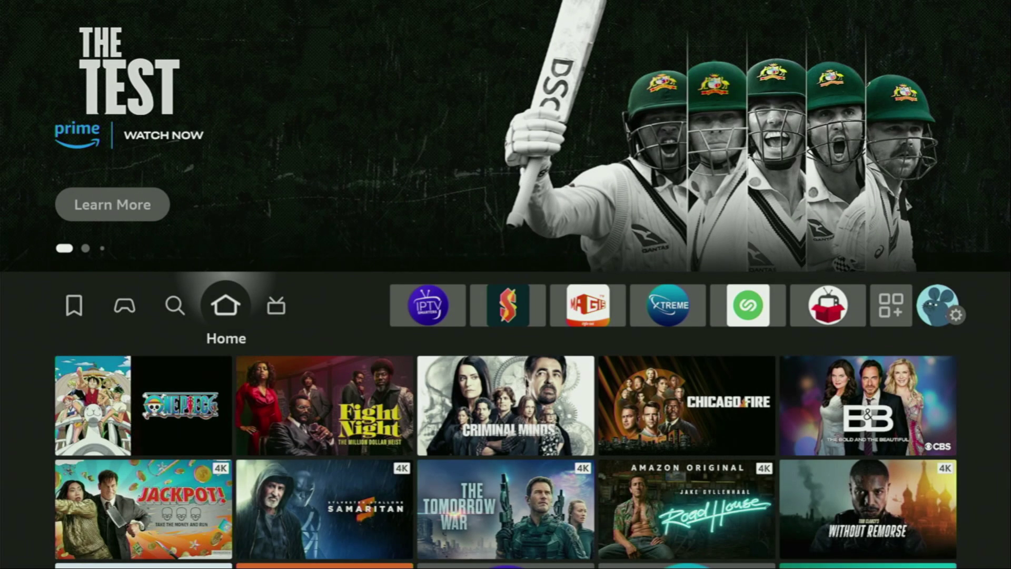
{"action": "key", "text": "Right"}
{"action": "key", "text": "Right"}
{"action": "key", "text": "Right"}
{"action": "key", "text": "Right"}
{"action": "key", "text": "Right"}
{"action": "key", "text": "Right"}
{"action": "key", "text": "Return"}
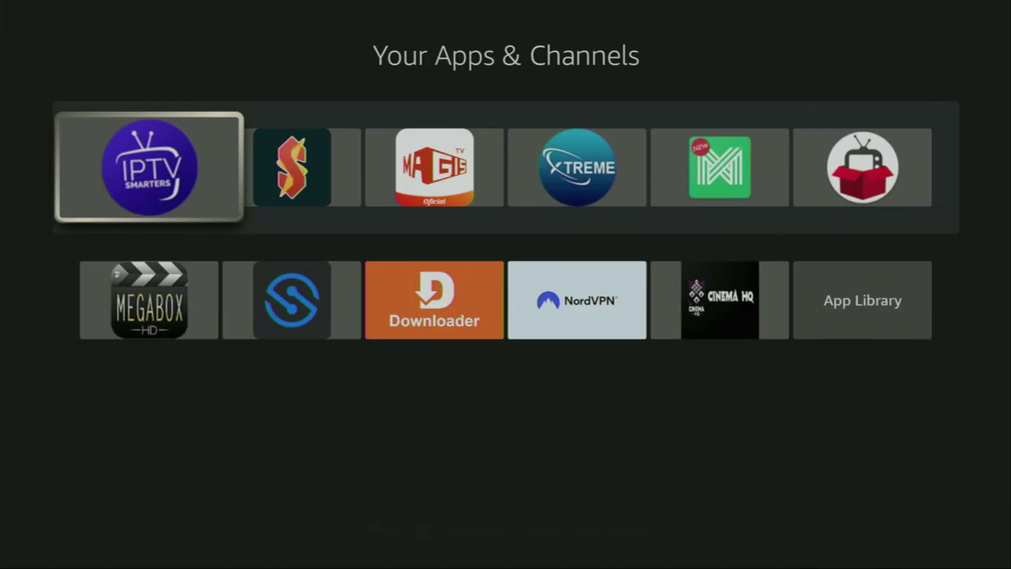
{"action": "key", "text": "Down"}
{"action": "key", "text": "Right"}
{"action": "key", "text": "Right"}
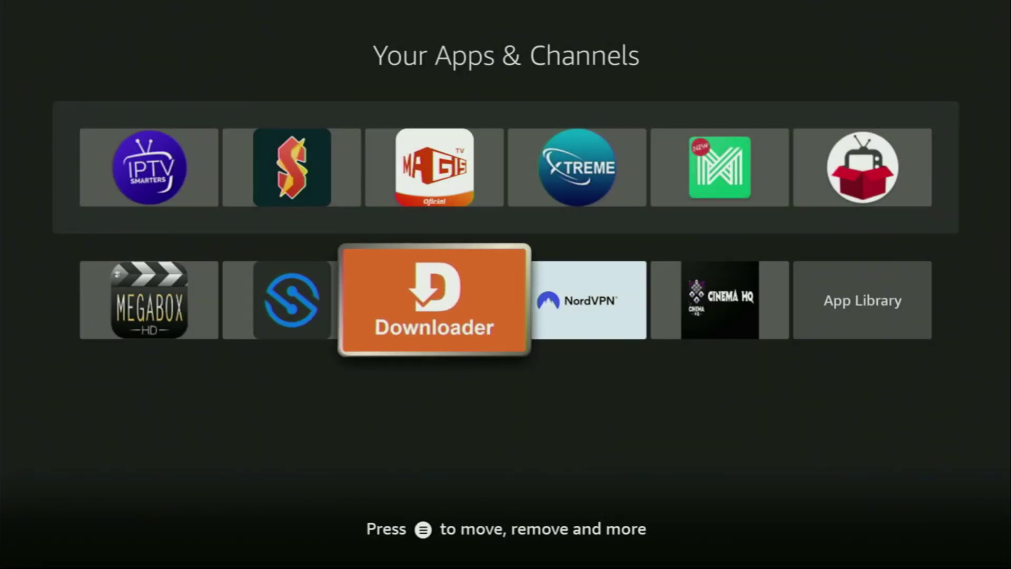
{"action": "key", "text": "Return"}
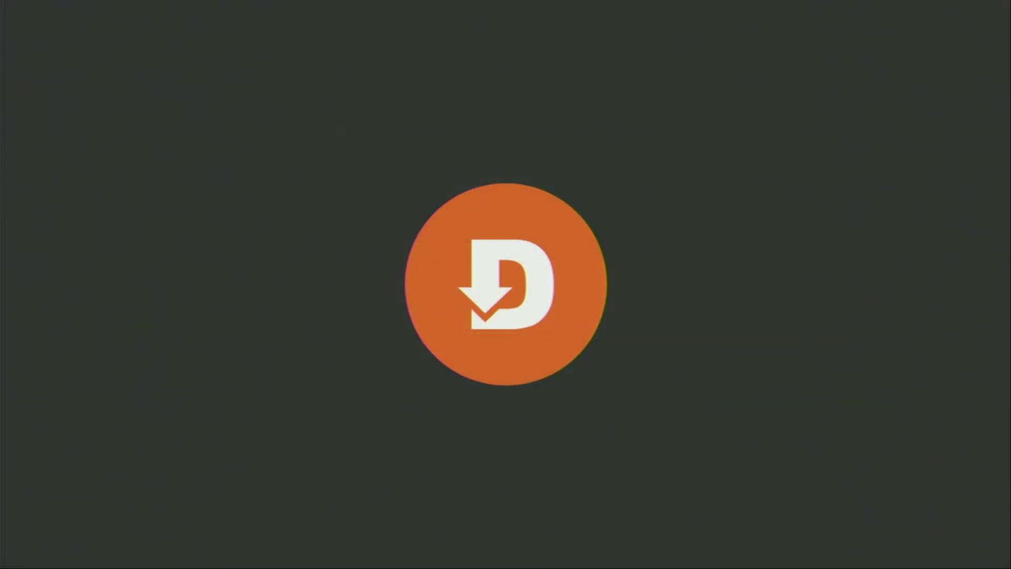
Go to Downloader's Home section and select the URL entry field
{"action": "key", "text": "Left"}
{"action": "key", "text": "Up"}
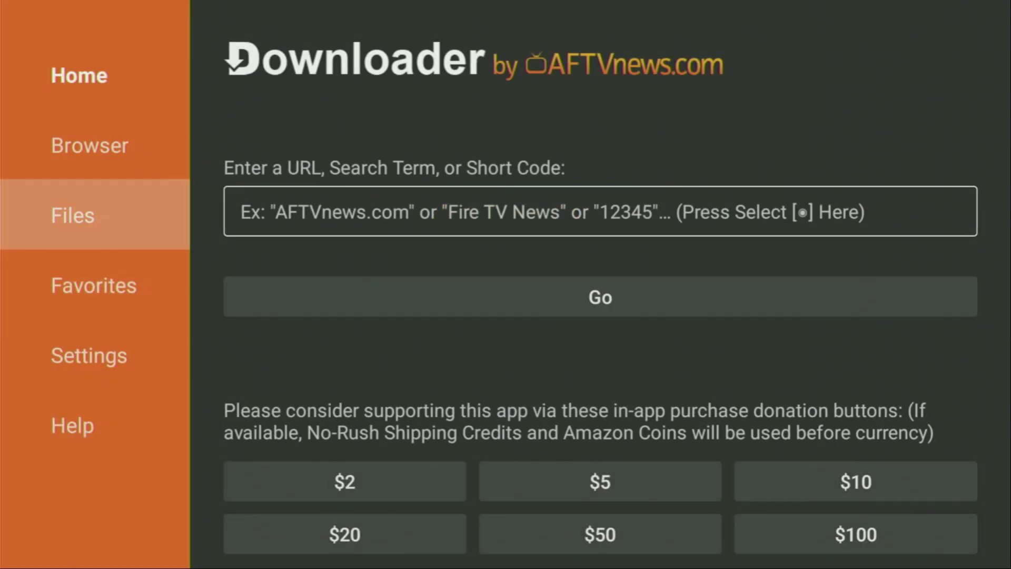
{"action": "key", "text": "Up"}
{"action": "key", "text": "Up"}
{"action": "key", "text": "Down"}
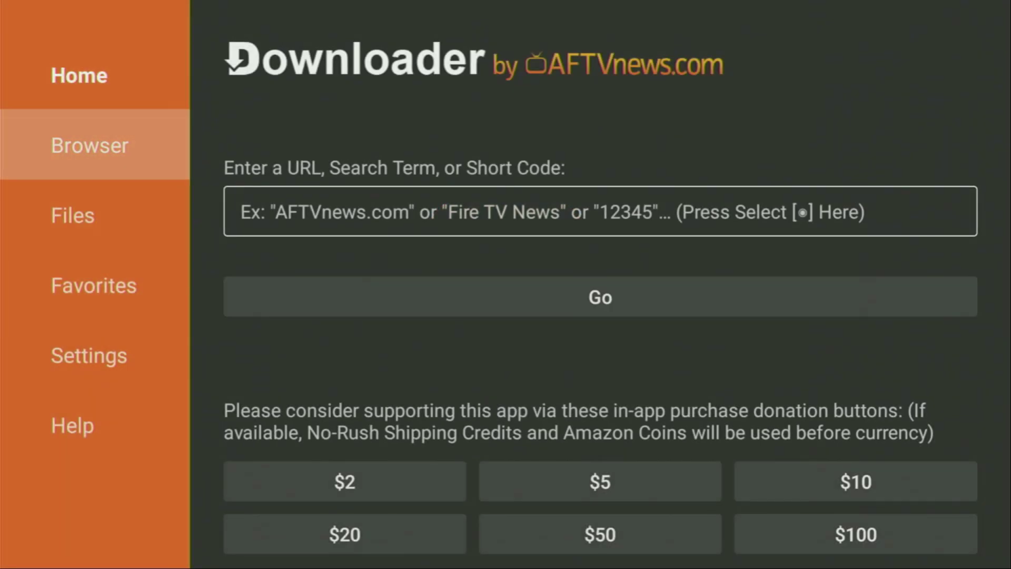
{"action": "key", "text": "Up"}
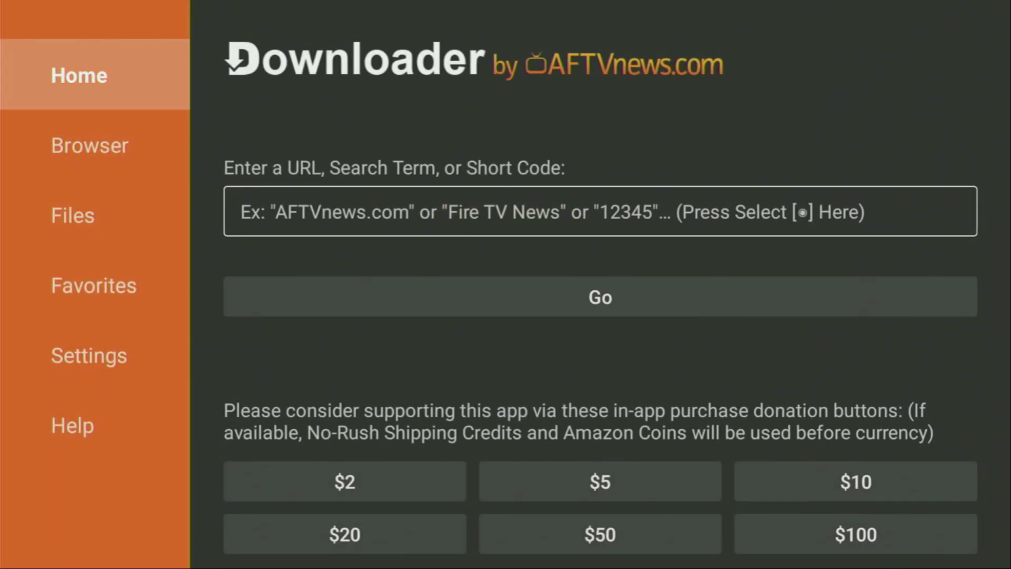
{"action": "key", "text": "Right"}
{"action": "key", "text": "Return"}
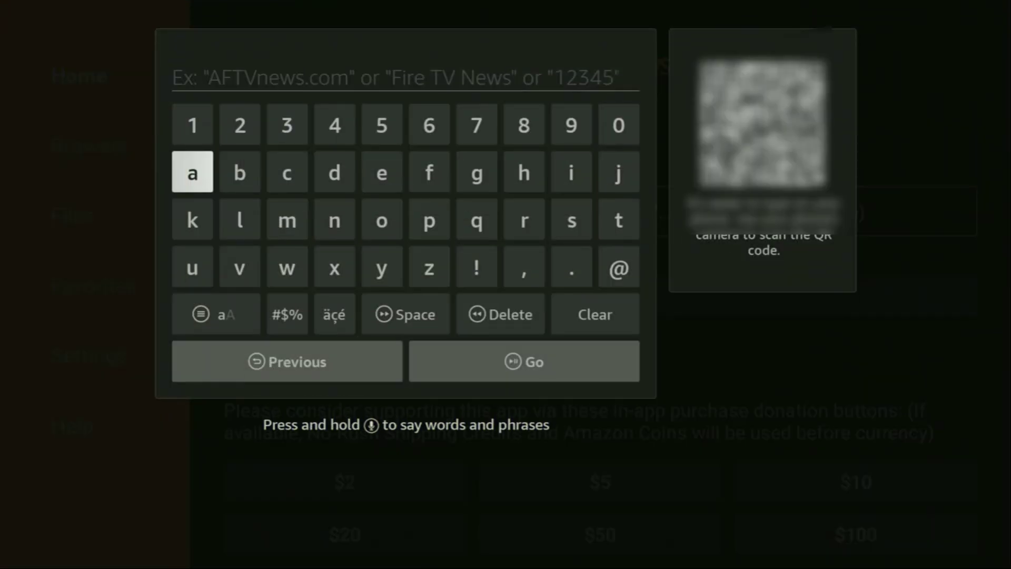
{"action": "key", "text": "Up"}
{"action": "key", "text": "Right"}
{"action": "key", "text": "Right"}
{"action": "key", "text": "Right"}
{"action": "key", "text": "Right"}
{"action": "key", "text": "Right"}
{"action": "key", "text": "Right"}
{"action": "key", "text": "Right"}
{"action": "key", "text": "Right"}
{"action": "key", "text": "Left"}
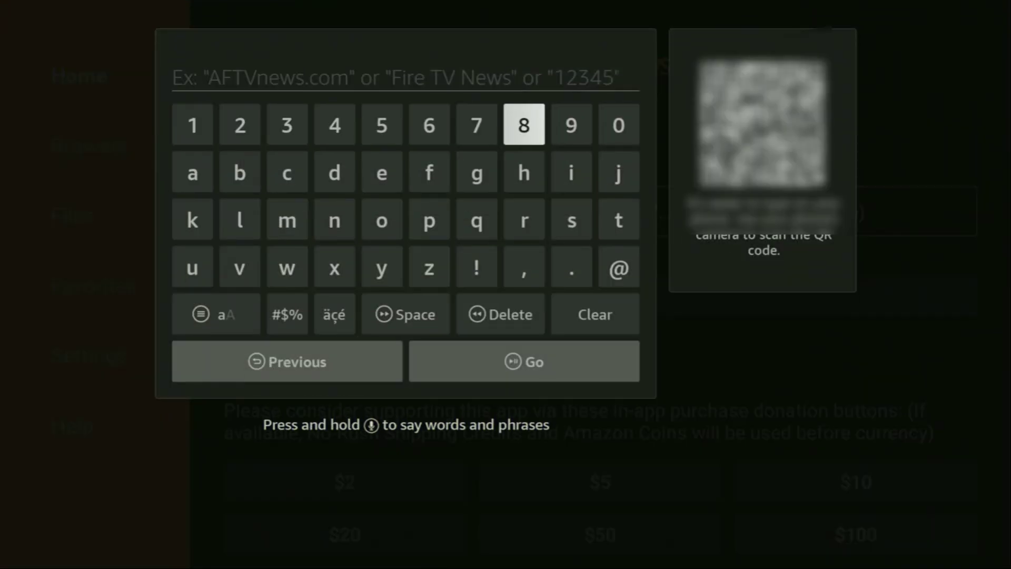
{"action": "key", "text": "Left"}
{"action": "key", "text": "Left"}
{"action": "key", "text": "Right"}
{"action": "key", "text": "Return"}
{"action": "key", "text": "Right"}
{"action": "key", "text": "Right"}
{"action": "key", "text": "Right"}
{"action": "key", "text": "Left"}
{"action": "key", "text": "Return"}
{"action": "key", "text": "Left"}
{"action": "key", "text": "Left"}
{"action": "key", "text": "Left"}
{"action": "key", "text": "Left"}
{"action": "key", "text": "Left"}
{"action": "key", "text": "Left"}
{"action": "key", "text": "Left"}
{"action": "key", "text": "Left"}
{"action": "key", "text": "Return"}
{"action": "key", "text": "Right"}
{"action": "key", "text": "Right"}
{"action": "key", "text": "Right"}
{"action": "key", "text": "Right"}
{"action": "key", "text": "Right"}
{"action": "key", "text": "Return"}
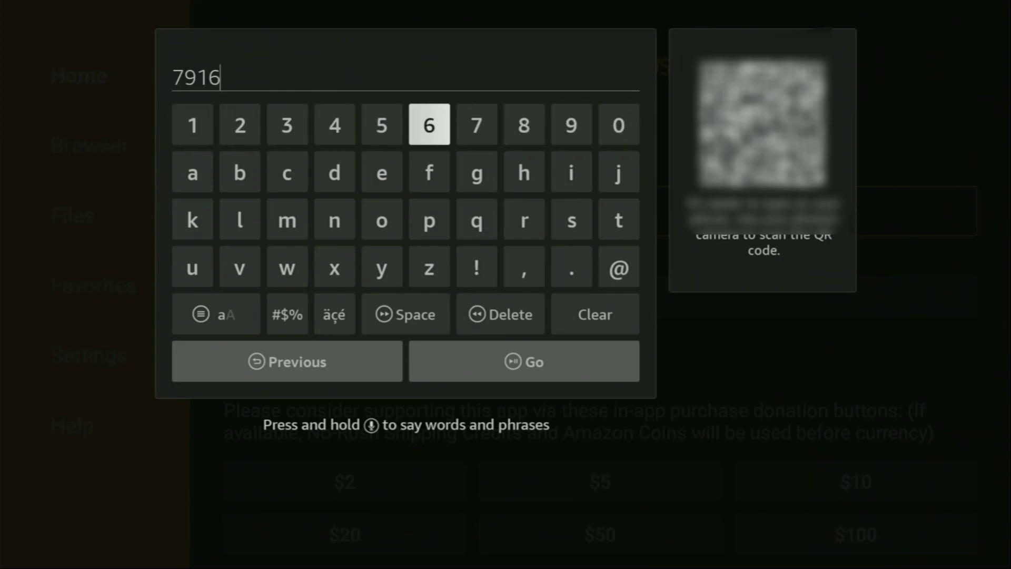
{"action": "key", "text": "Right"}
{"action": "key", "text": "Right"}
{"action": "key", "text": "Right"}
{"action": "key", "text": "Left"}
{"action": "key", "text": "Return"}
{"action": "key", "text": "Right"}
{"action": "key", "text": "Return"}
{"action": "key", "text": "Down"}
{"action": "key", "text": "Down"}
{"action": "key", "text": "Down"}
{"action": "key", "text": "Down"}
{"action": "key", "text": "Down"}
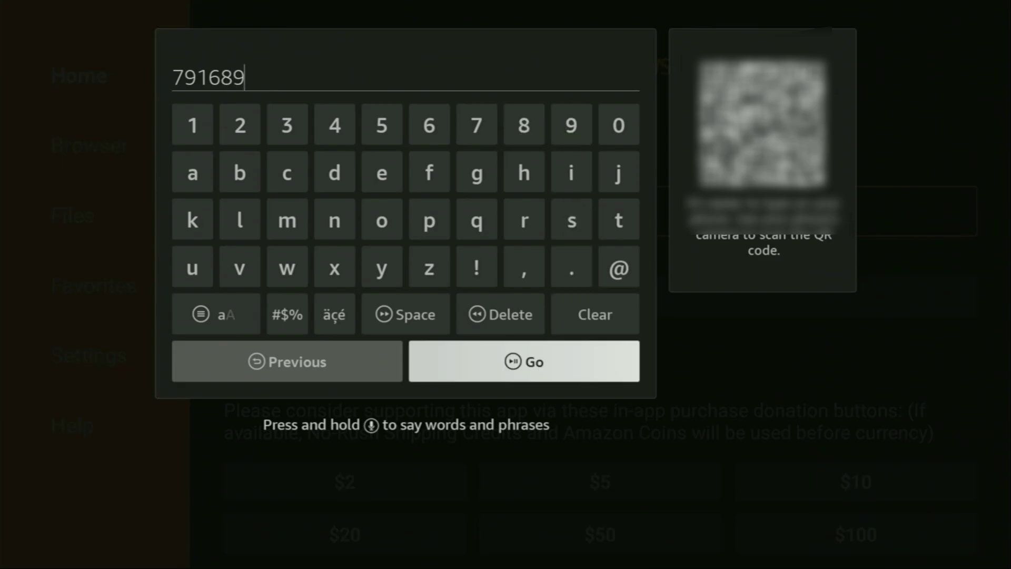
{"action": "key", "text": "Left"}
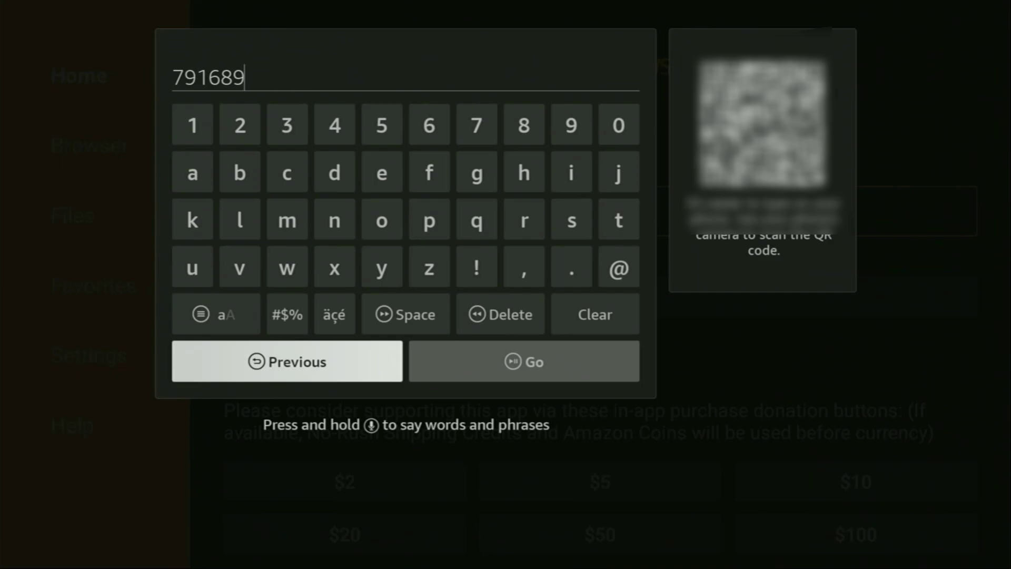
{"action": "key", "text": "Right"}
Download 1PM3.2.apk with code 791689, install 1 Pix Media, and finish with DONE
{"action": "key", "text": "Return"}
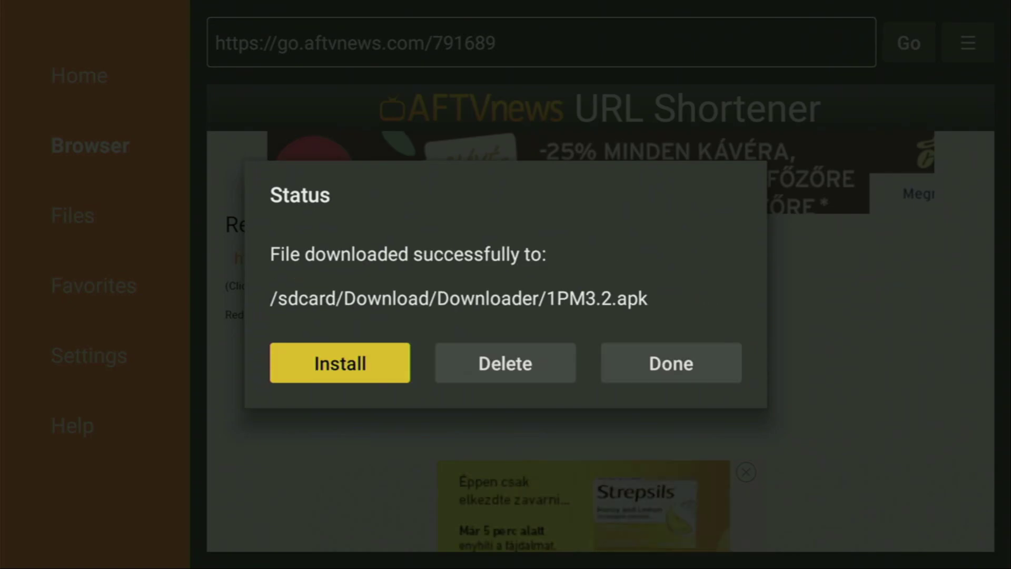
{"action": "key", "text": "Return"}
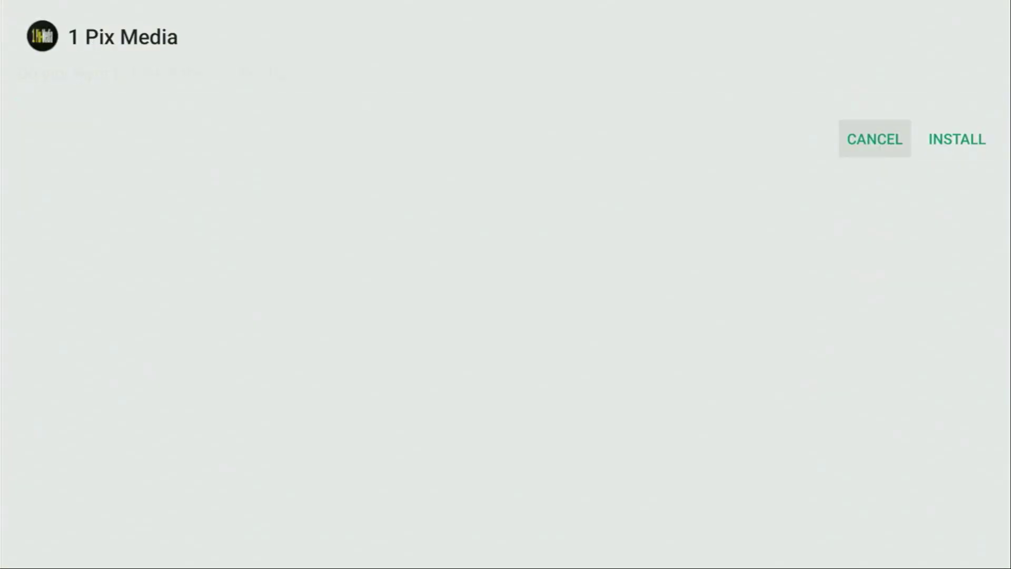
{"action": "key", "text": "Right"}
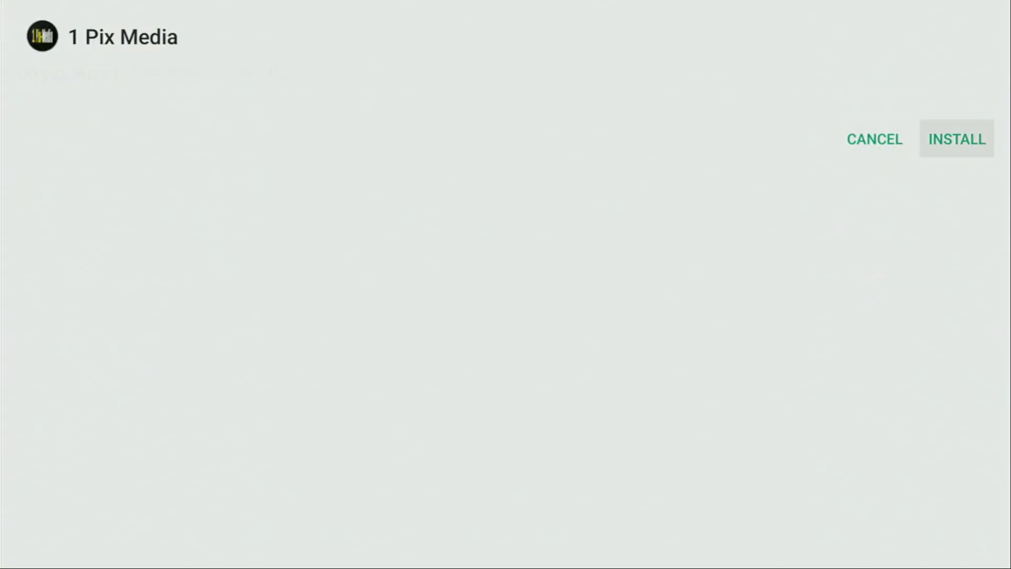
{"action": "key", "text": "Return"}
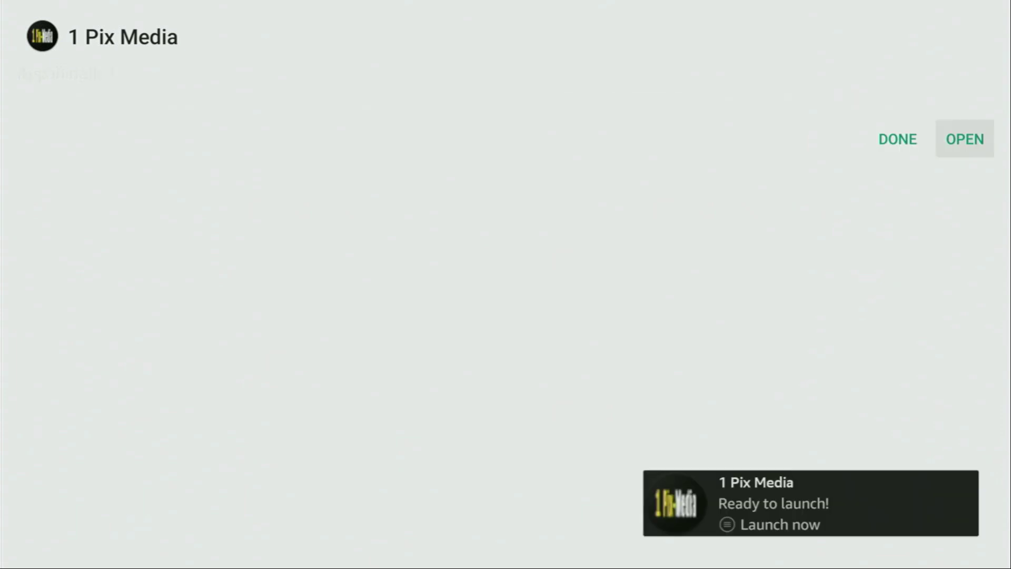
{"action": "key", "text": "Left"}
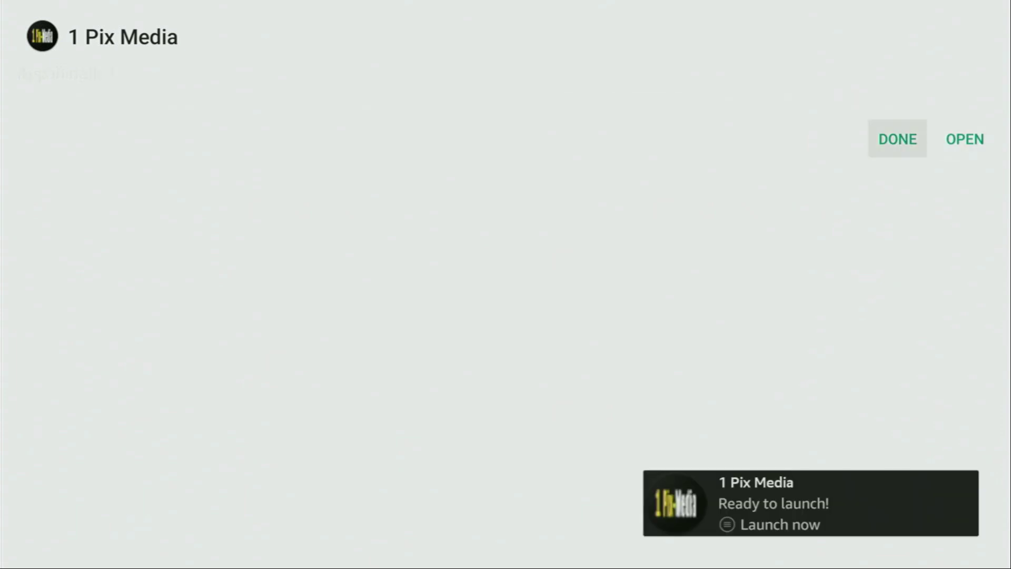
{"action": "key", "text": "Return"}
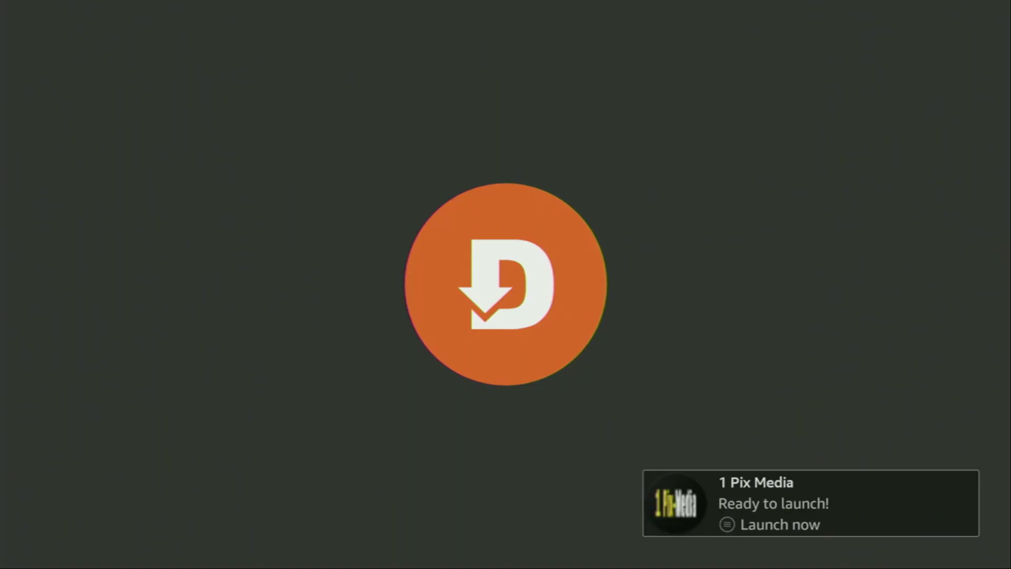
Delete the downloaded 1PM3.2.apk file and confirm the deletion
{"action": "key", "text": "Right"}
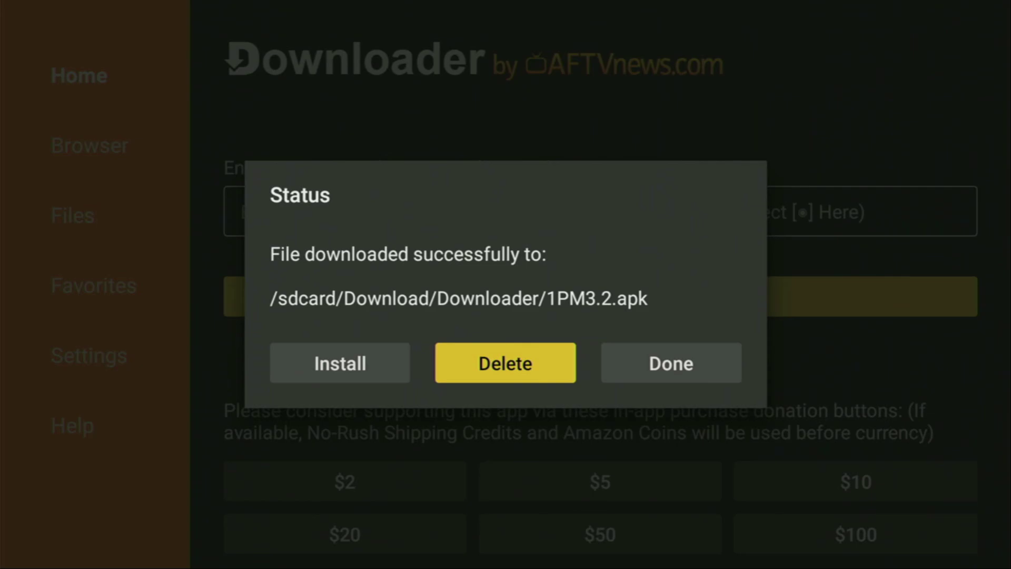
{"action": "key", "text": "Return"}
{"action": "key", "text": "Left"}
{"action": "key", "text": "Return"}
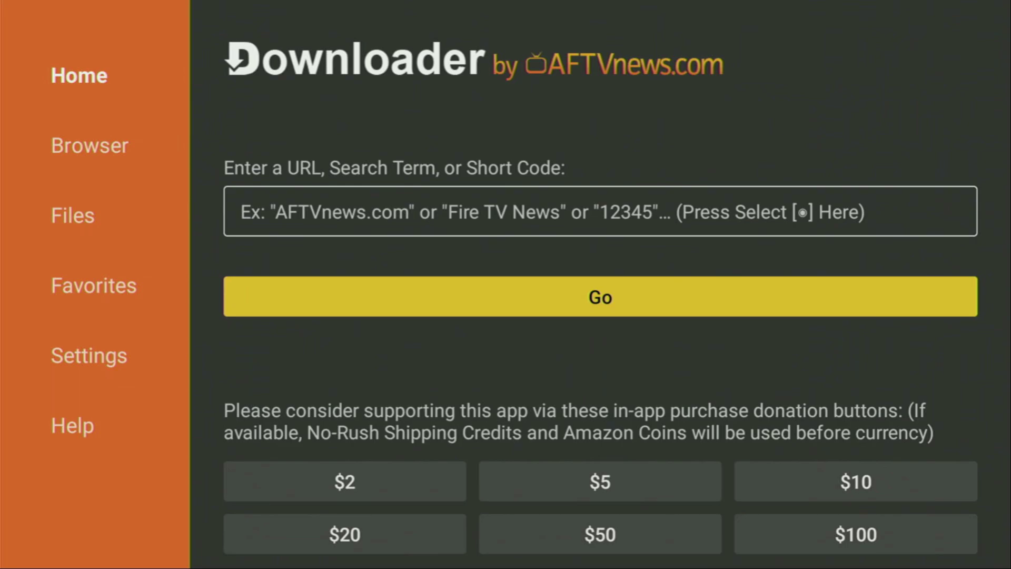
Return to Downloader's home page and select the URL / short code field
{"action": "key", "text": "Left"}
{"action": "key", "text": "Up"}
{"action": "key", "text": "Up"}
{"action": "key", "text": "Up"}
{"action": "key", "text": "Right"}
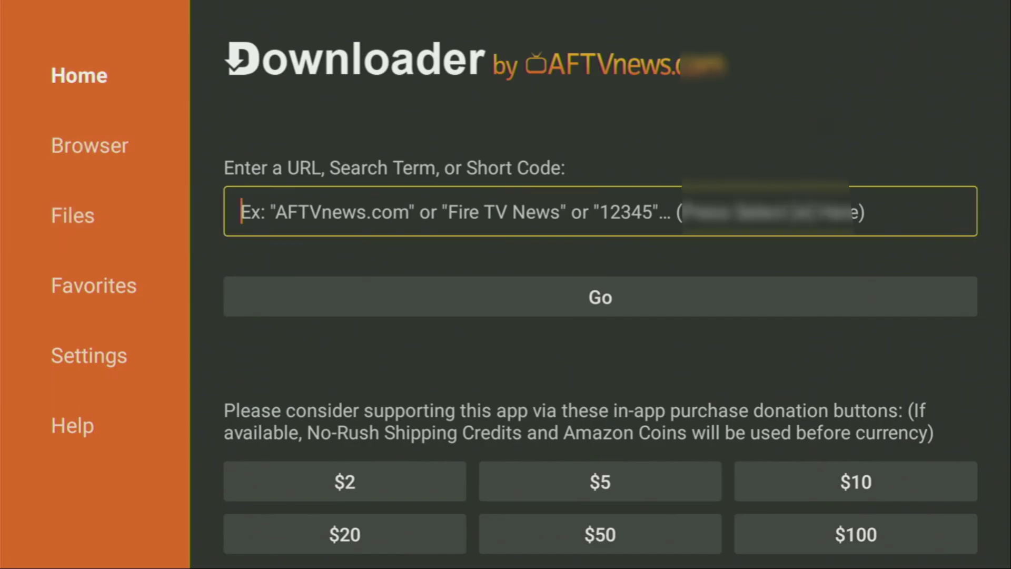
{"action": "key", "text": "Return"}
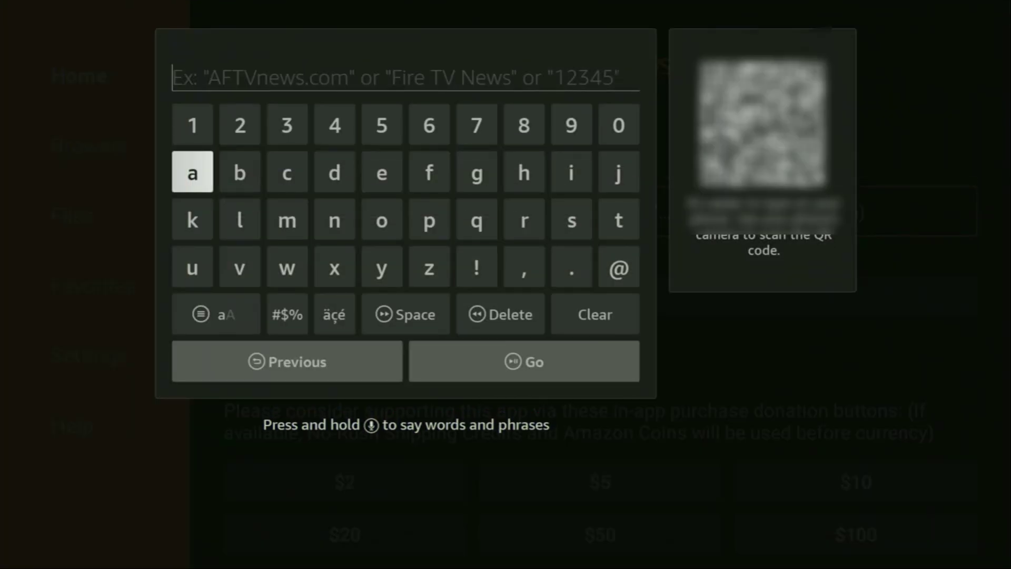
Enter short code 195658 and submit it to load the wp_unicpu38.apk redirect page
{"action": "key", "text": "Up"}
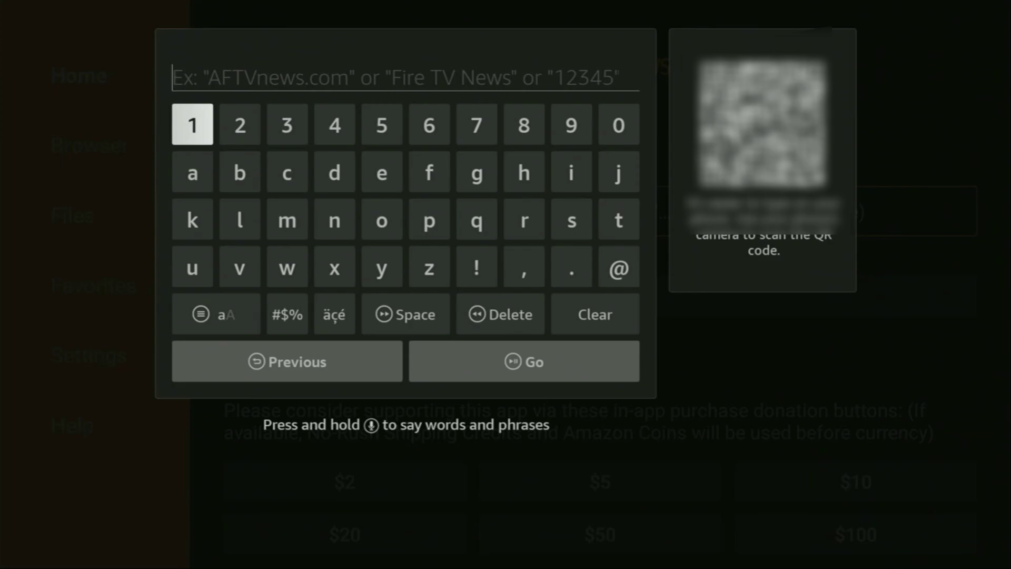
{"action": "key", "text": "Return"}
{"action": "key", "text": "Right"}
{"action": "key", "text": "Right"}
{"action": "key", "text": "Right"}
{"action": "key", "text": "Right"}
{"action": "key", "text": "Right"}
{"action": "key", "text": "Right"}
{"action": "key", "text": "Right"}
{"action": "key", "text": "Right"}
{"action": "key", "text": "Right"}
{"action": "key", "text": "Left"}
{"action": "key", "text": "Return"}
{"action": "key", "text": "Left"}
{"action": "key", "text": "Left"}
{"action": "key", "text": "Left"}
{"action": "key", "text": "Left"}
{"action": "key", "text": "Return"}
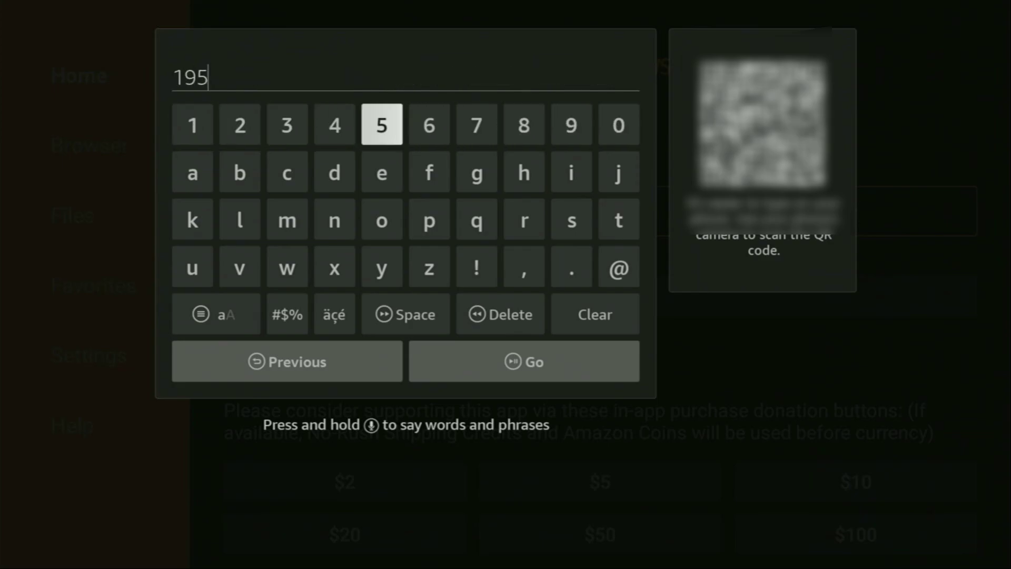
{"action": "key", "text": "Right"}
{"action": "key", "text": "Return"}
{"action": "key", "text": "Left"}
{"action": "key", "text": "Return"}
{"action": "key", "text": "Right"}
{"action": "key", "text": "Right"}
{"action": "key", "text": "Right"}
{"action": "key", "text": "Right"}
{"action": "key", "text": "Left"}
{"action": "key", "text": "Return"}
{"action": "key", "text": "Down"}
{"action": "key", "text": "Down"}
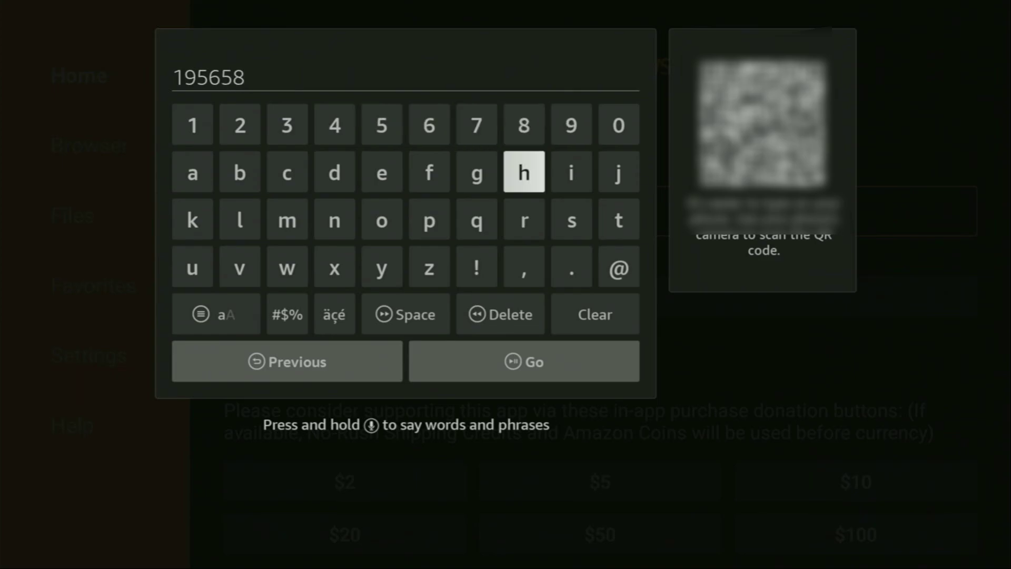
{"action": "key", "text": "Down"}
{"action": "key", "text": "Down"}
{"action": "key", "text": "Down"}
{"action": "key", "text": "Return"}
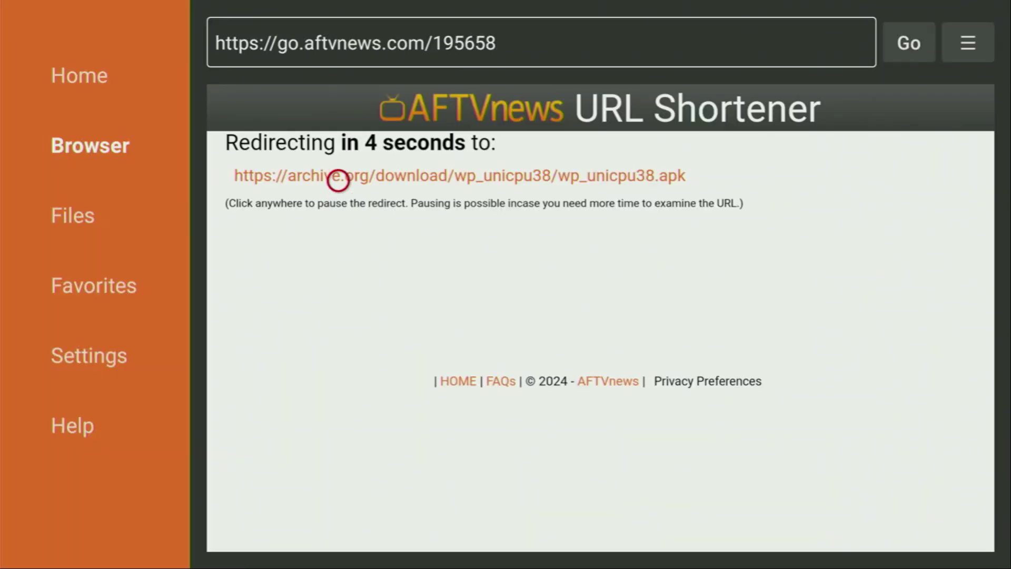
Let the wp_unicpu38.apk download finish, then install Wuffy Player and choose Done
{"action": "left_click", "coordinate": [338, 180]}
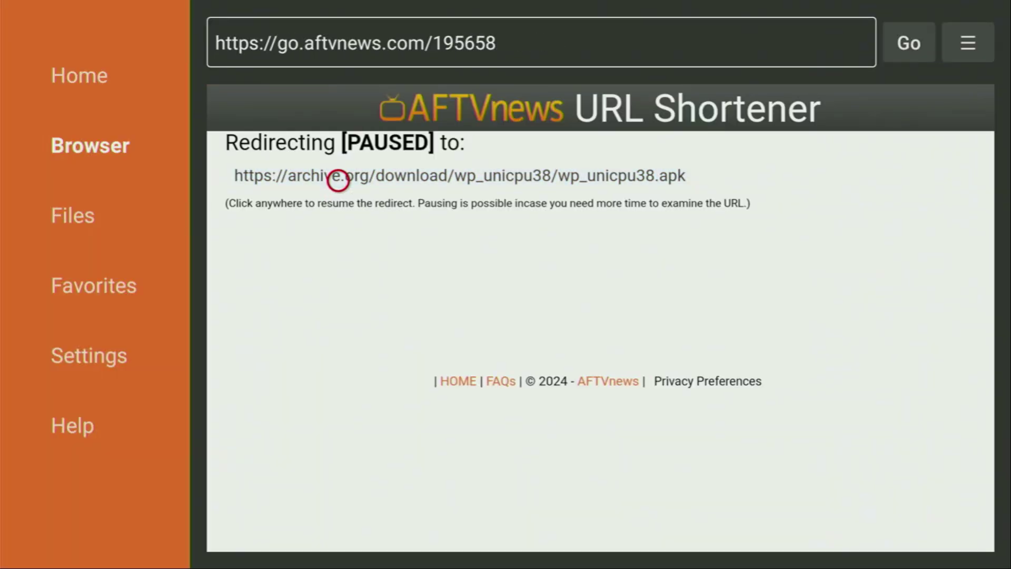
{"action": "left_click", "coordinate": [338, 180]}
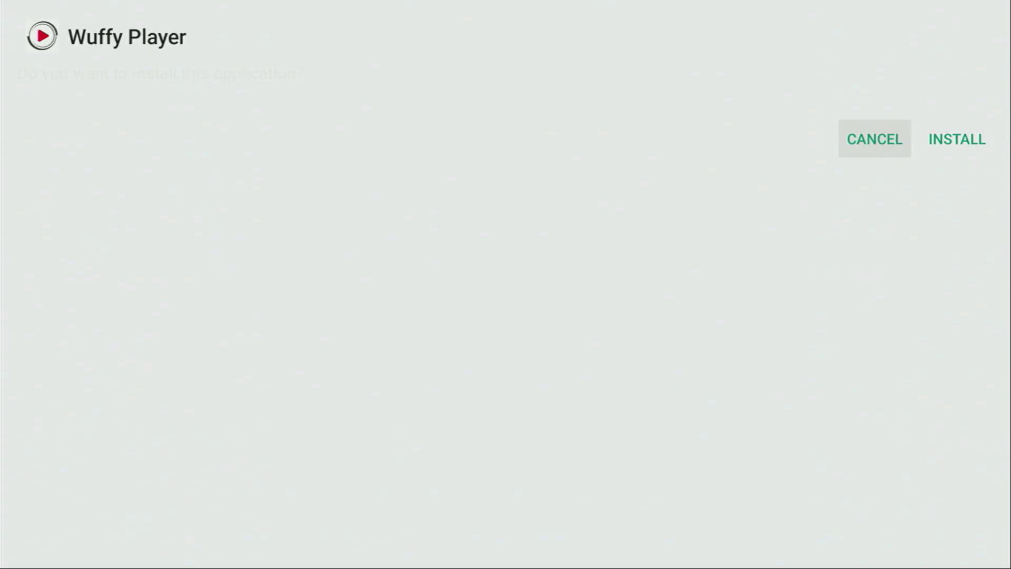
{"action": "left_click", "coordinate": [957, 139]}
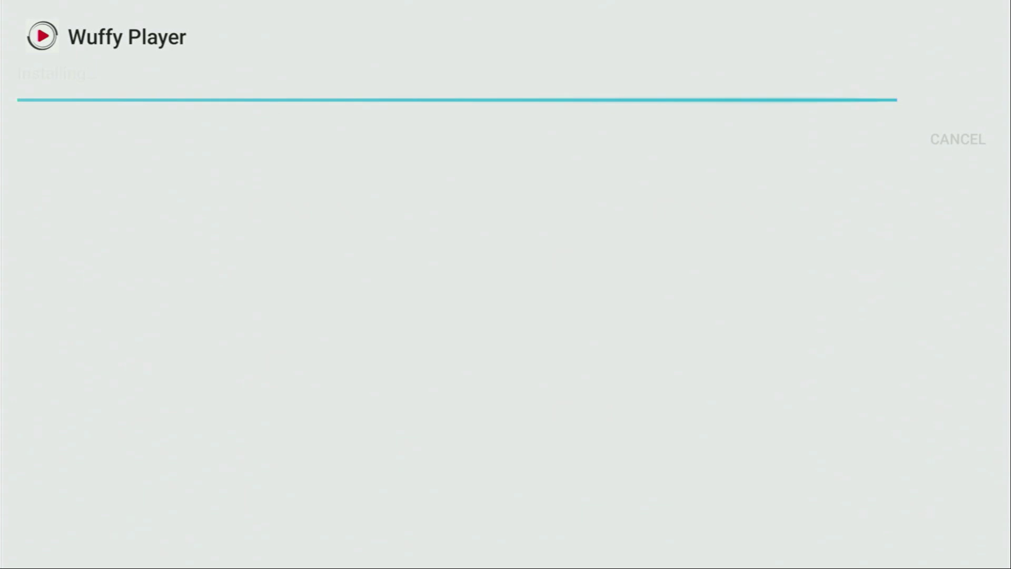
{"action": "left_click", "coordinate": [898, 139]}
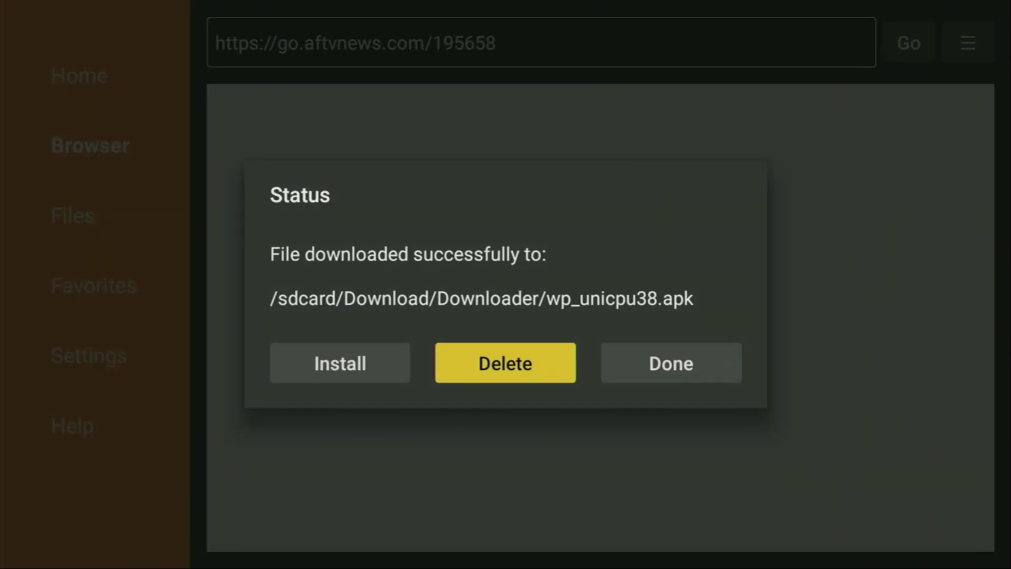
Delete the wp_unicpu38.apk installer file and return to the Fire TV home screen
{"action": "key", "text": "Return"}
{"action": "key", "text": "Left"}
{"action": "key", "text": "Return"}
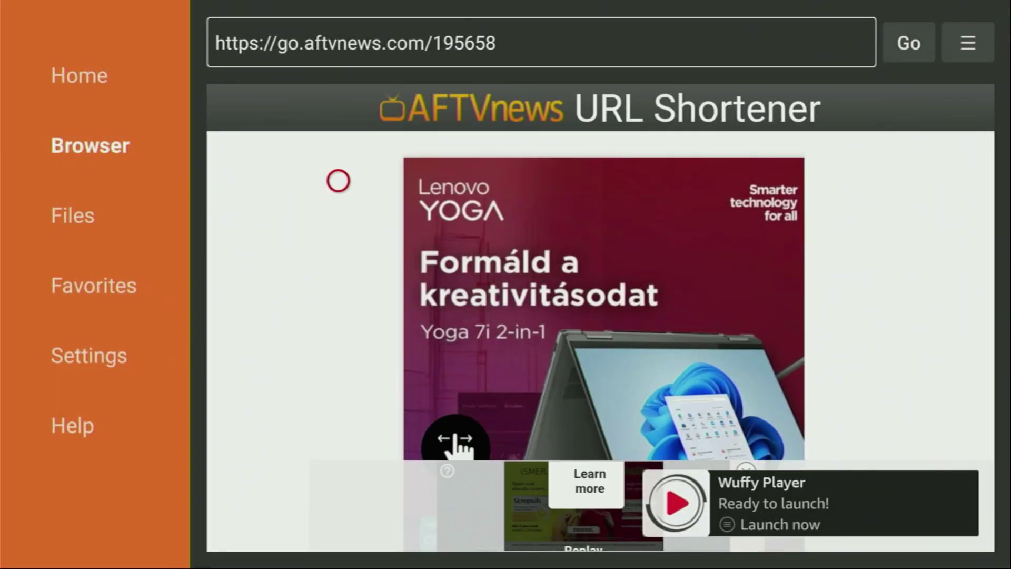
{"action": "key", "text": "Home"}
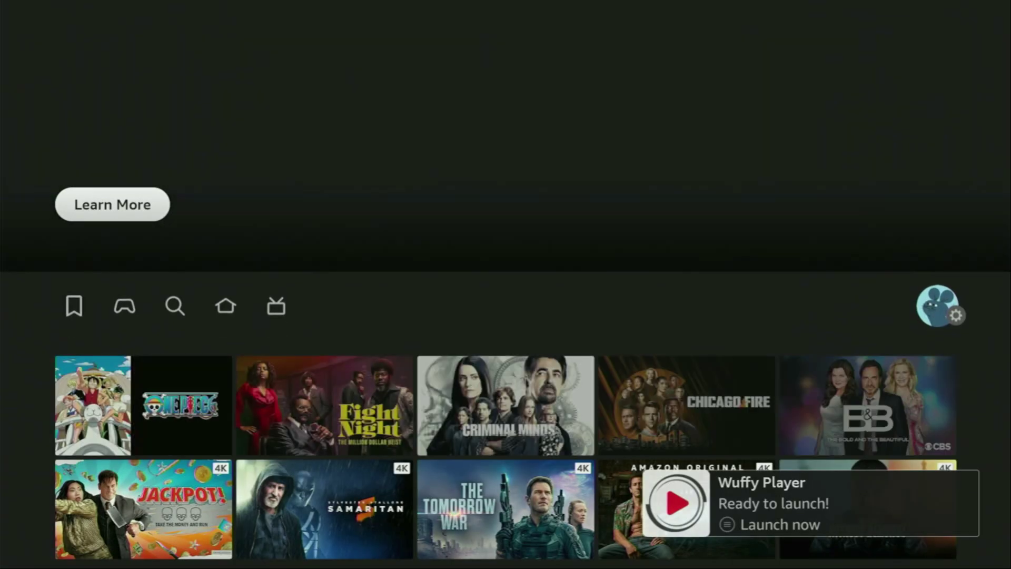
Open the Your Apps & Channels grid and browse its rows for the new apps
{"action": "key", "text": "Left"}
{"action": "key", "text": "Left"}
{"action": "key", "text": "Left"}
{"action": "key", "text": "Left"}
{"action": "key", "text": "Left"}
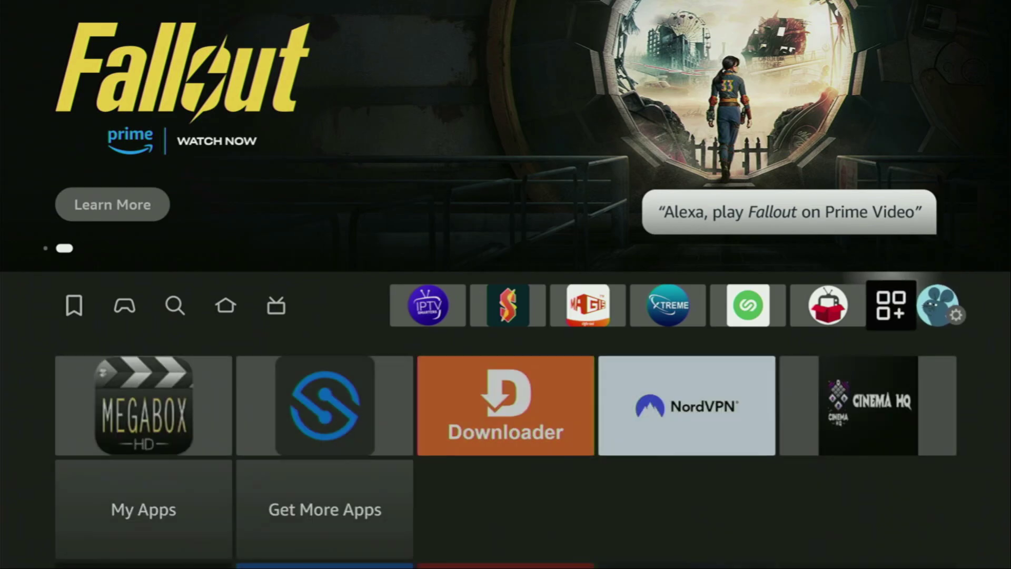
{"action": "key", "text": "Return"}
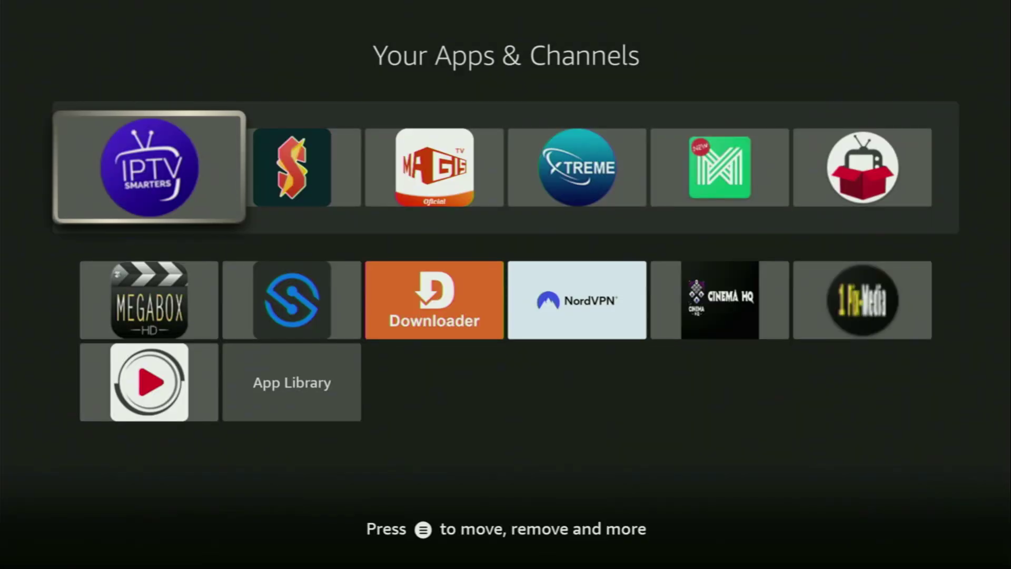
{"action": "key", "text": "Down"}
{"action": "key", "text": "Right"}
{"action": "key", "text": "Right"}
{"action": "key", "text": "Right"}
{"action": "key", "text": "Right"}
{"action": "key", "text": "Right"}
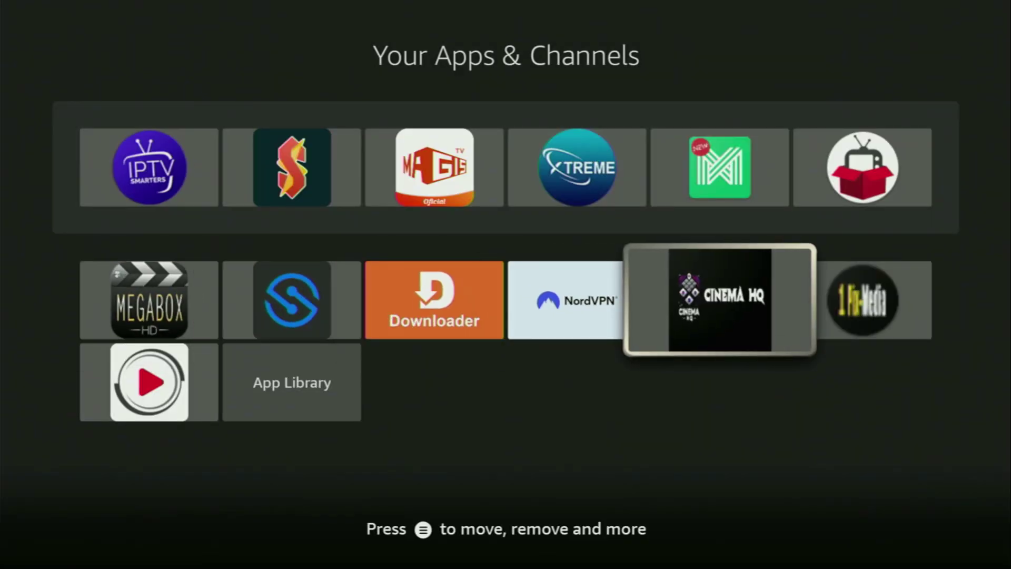
{"action": "key", "text": "Left"}
{"action": "key", "text": "Left"}
{"action": "key", "text": "Left"}
{"action": "key", "text": "Left"}
{"action": "key", "text": "Left"}
{"action": "key", "text": "Left"}
{"action": "key", "text": "Right"}
Check the Wuffy Player tile, then focus the 1 Pix Media app
{"action": "key", "text": "Down"}
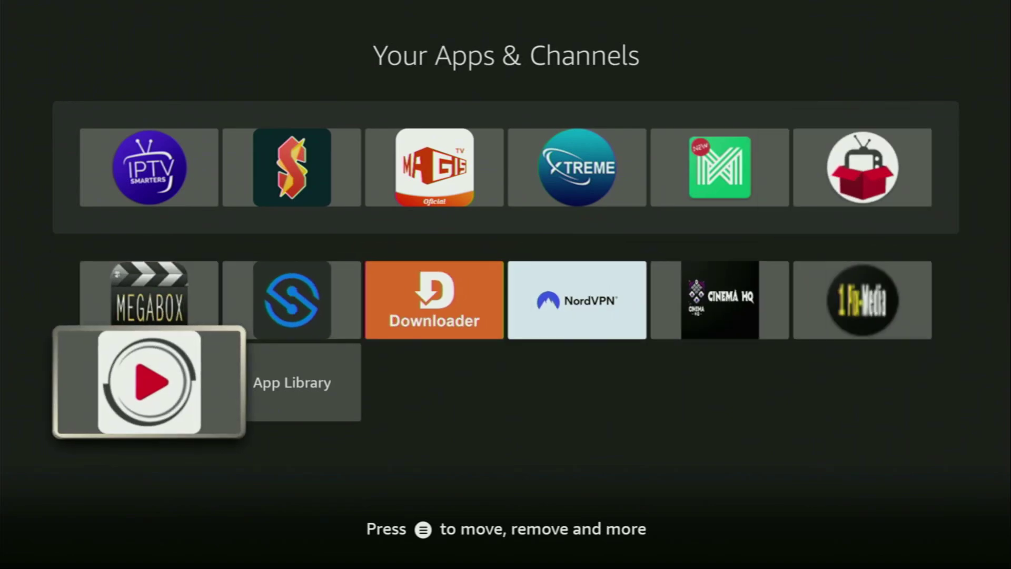
{"action": "key", "text": "Up"}
{"action": "key", "text": "Right"}
{"action": "key", "text": "Right"}
{"action": "key", "text": "Right"}
{"action": "key", "text": "Right"}
{"action": "key", "text": "Down"}
{"action": "key", "text": "Left"}
{"action": "key", "text": "Up"}
{"action": "key", "text": "Right"}
{"action": "key", "text": "Right"}
{"action": "key", "text": "Right"}
{"action": "key", "text": "Right"}
{"action": "key", "text": "Right"}
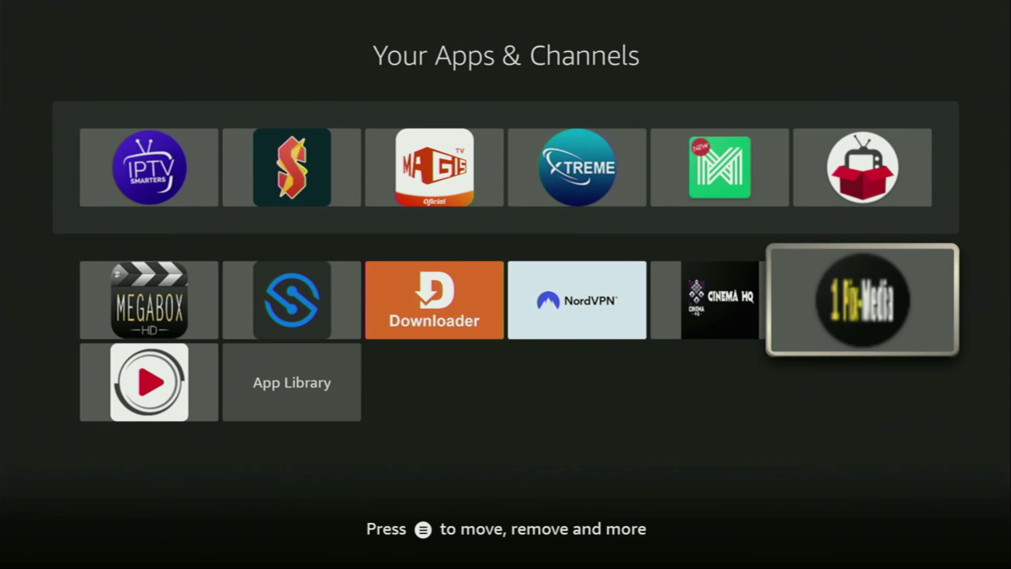
Use Move to front from 1 Pix Media's options menu, then browse the rearranged grid
{"action": "key", "text": "Menu"}
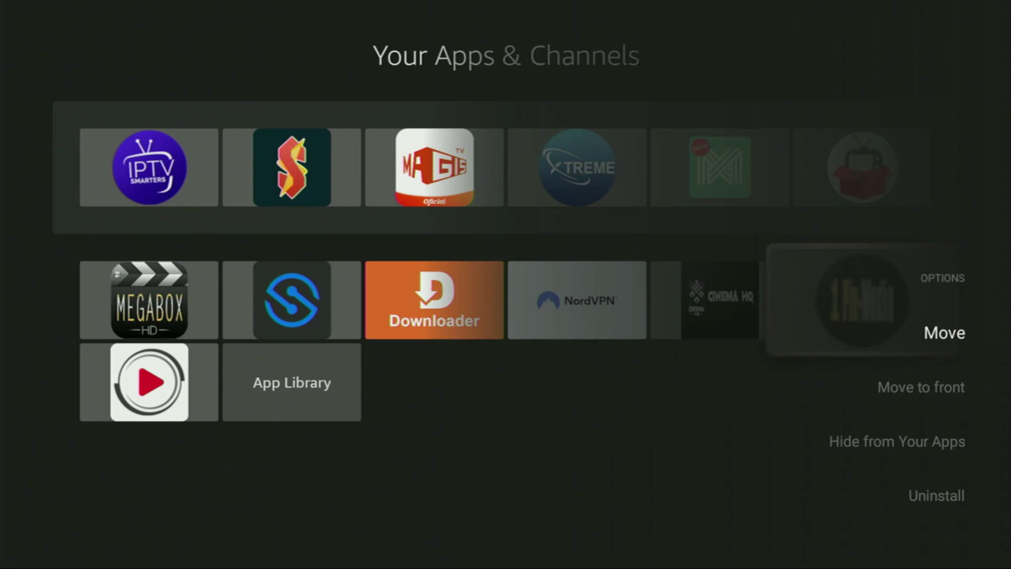
{"action": "key", "text": "Down"}
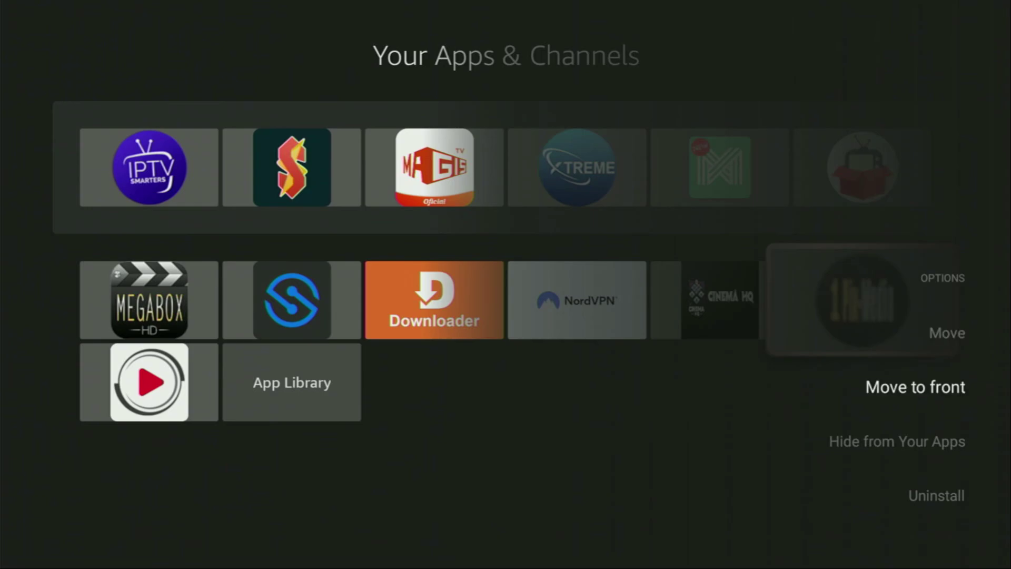
{"action": "key", "text": "Return"}
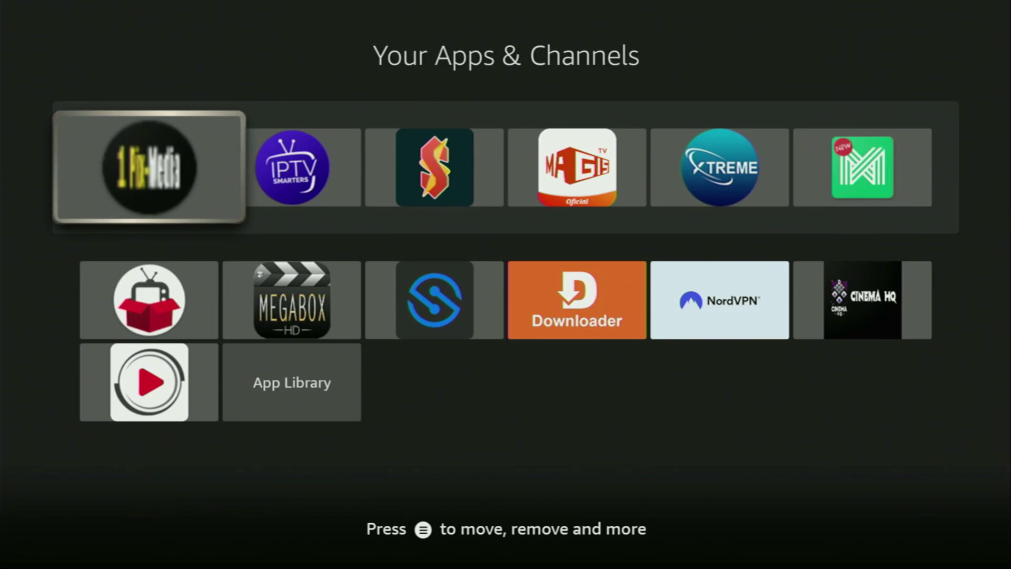
{"action": "key", "text": "Down"}
{"action": "key", "text": "Right"}
{"action": "key", "text": "Right"}
{"action": "key", "text": "Right"}
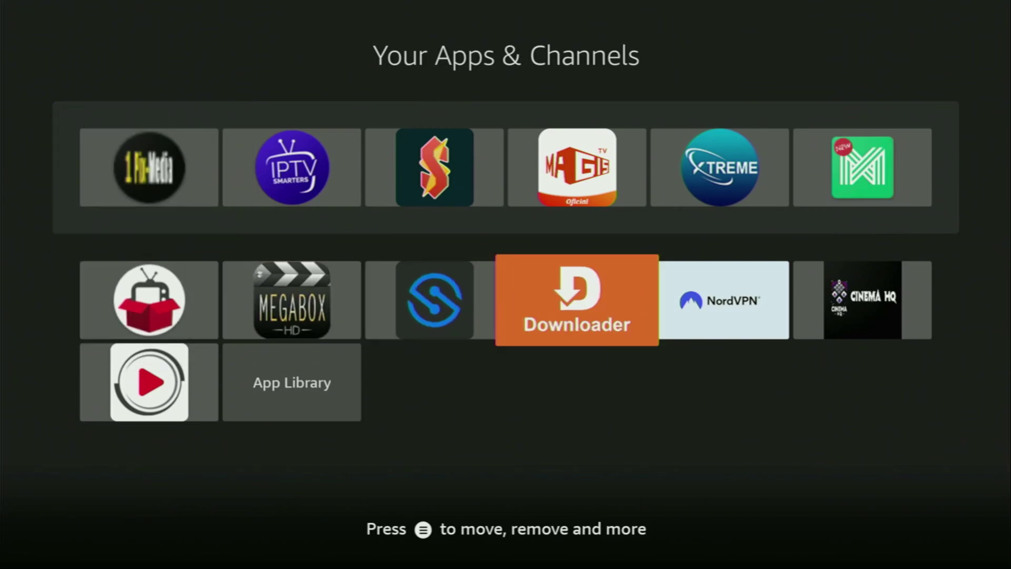
{"action": "key", "text": "Right"}
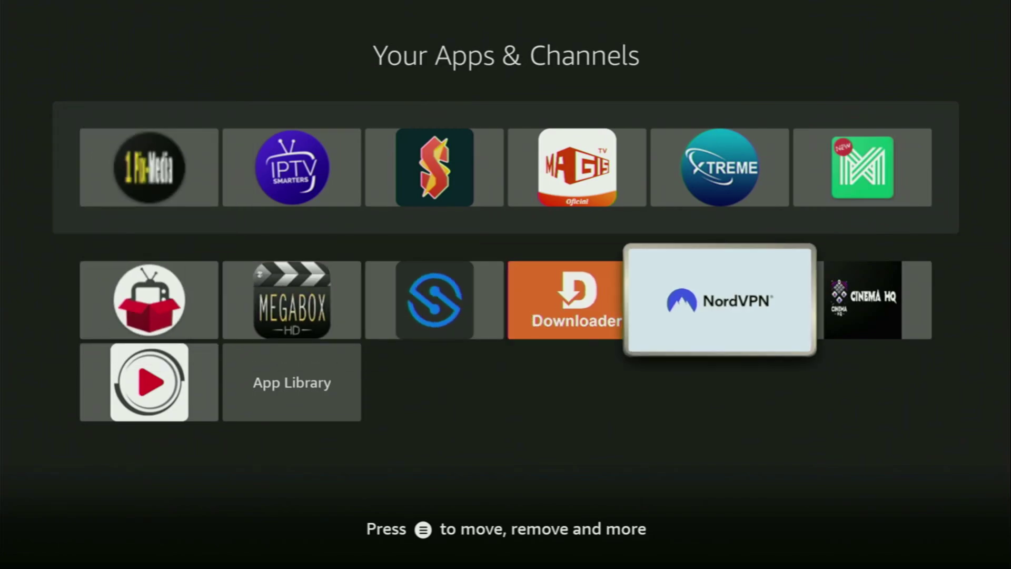